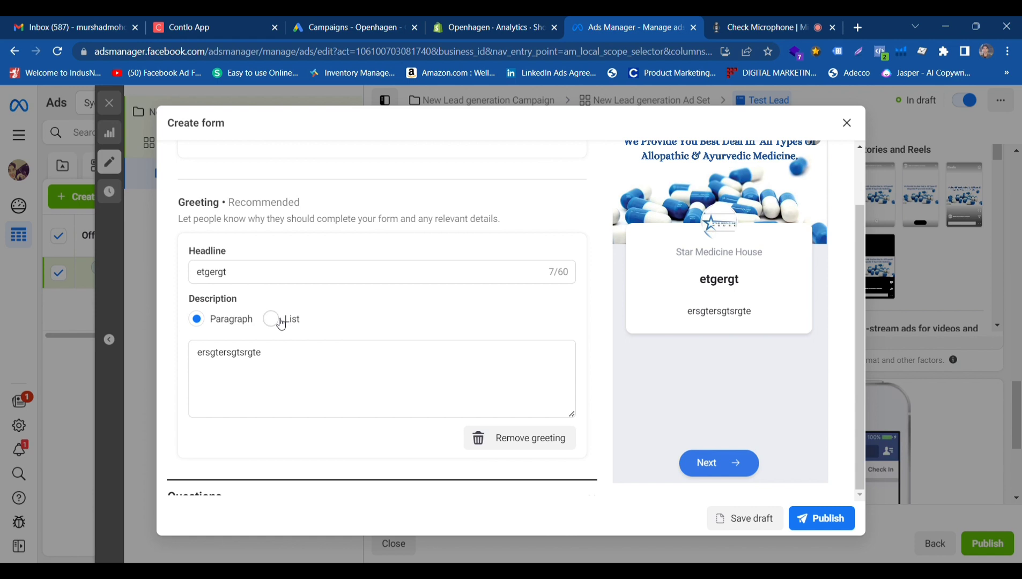
Switch the greeting description of the form intro to the List format.
click(271, 319)
scroll(671, 351, up, 1)
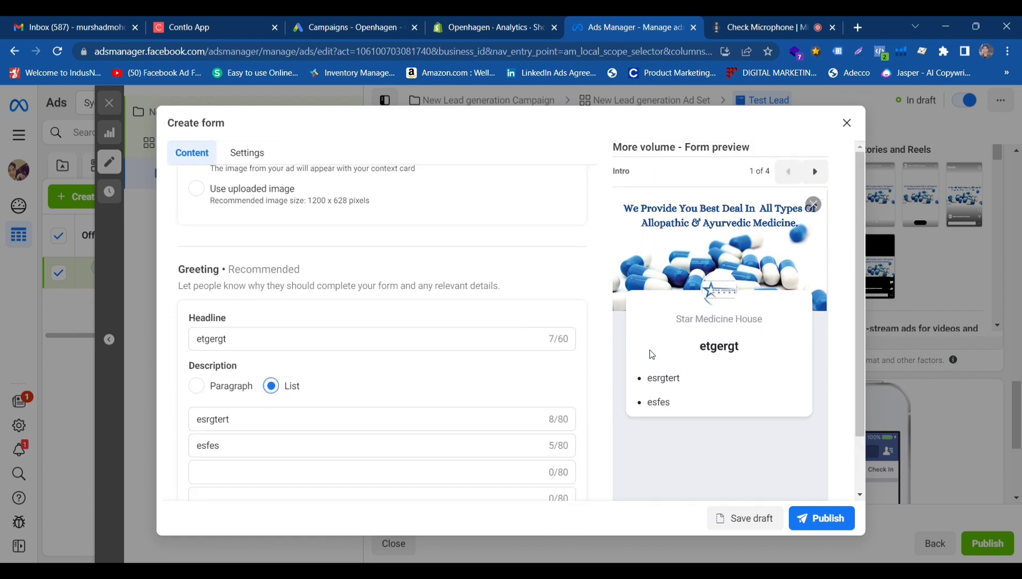
scroll(567, 327, up, 5)
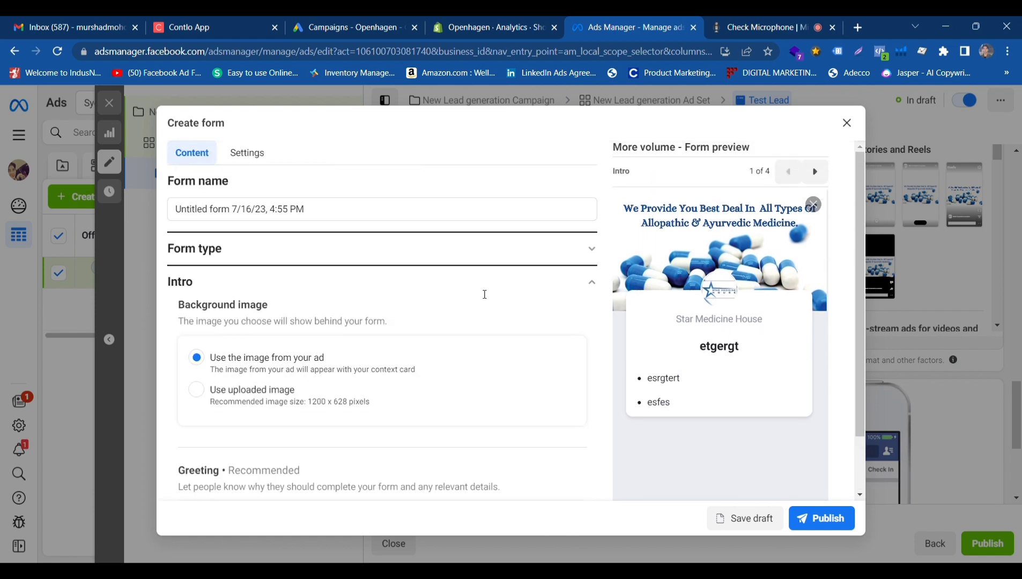
Set the form type to Rich Creative after comparing its preview with the More volume form.
click(583, 281)
click(590, 249)
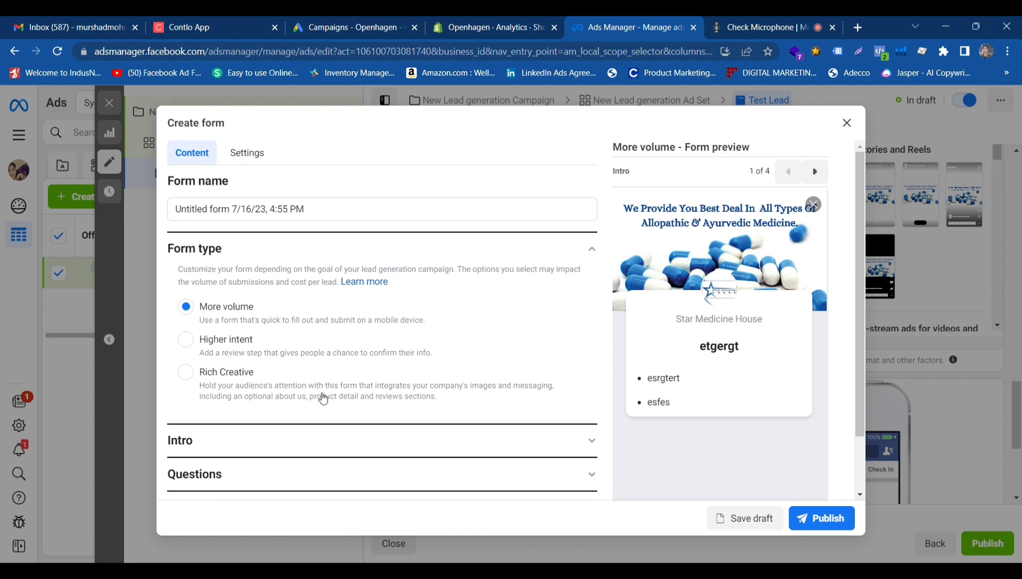
click(194, 381)
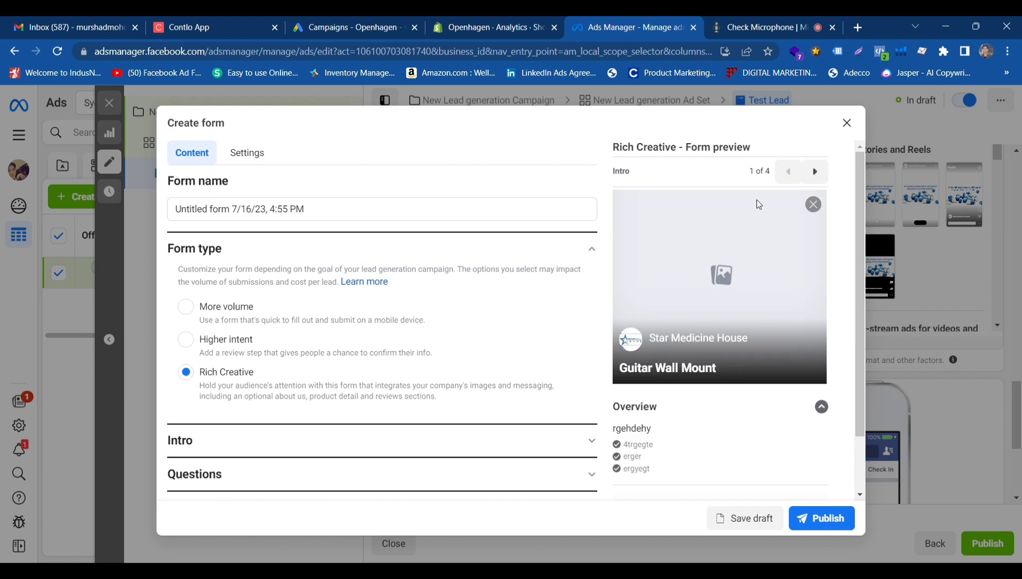
scroll(638, 344, down, 2)
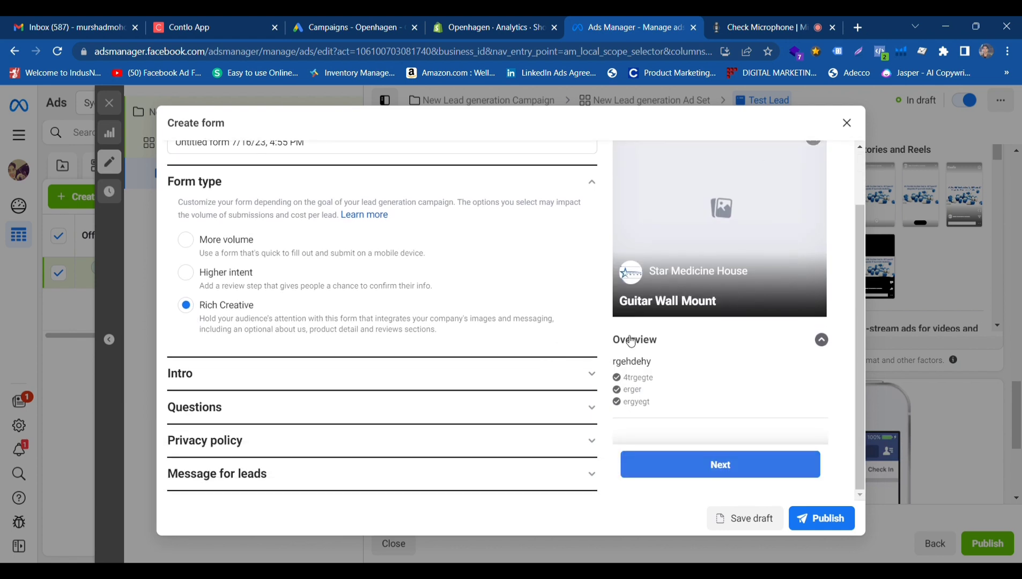
click(186, 240)
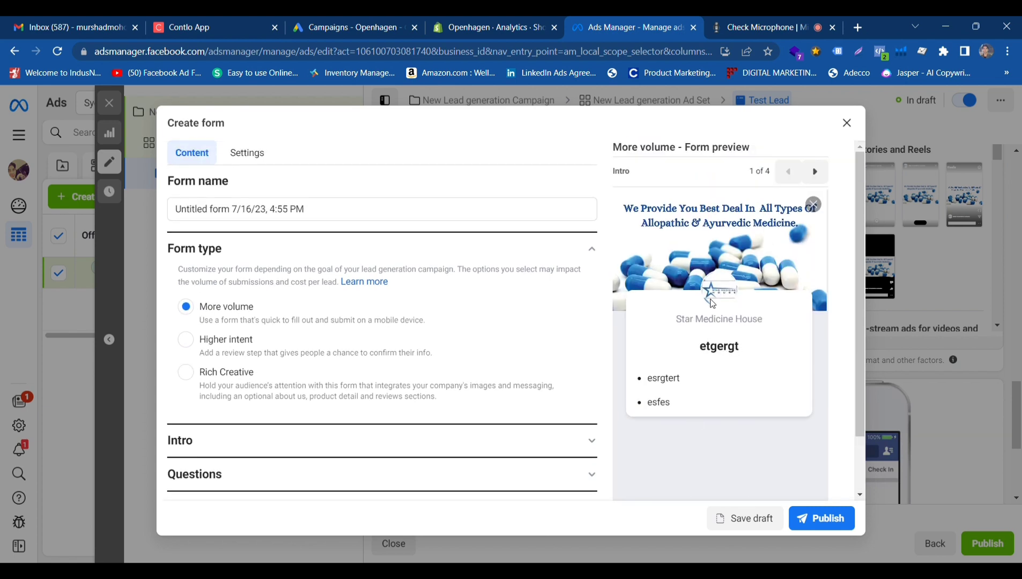
click(185, 372)
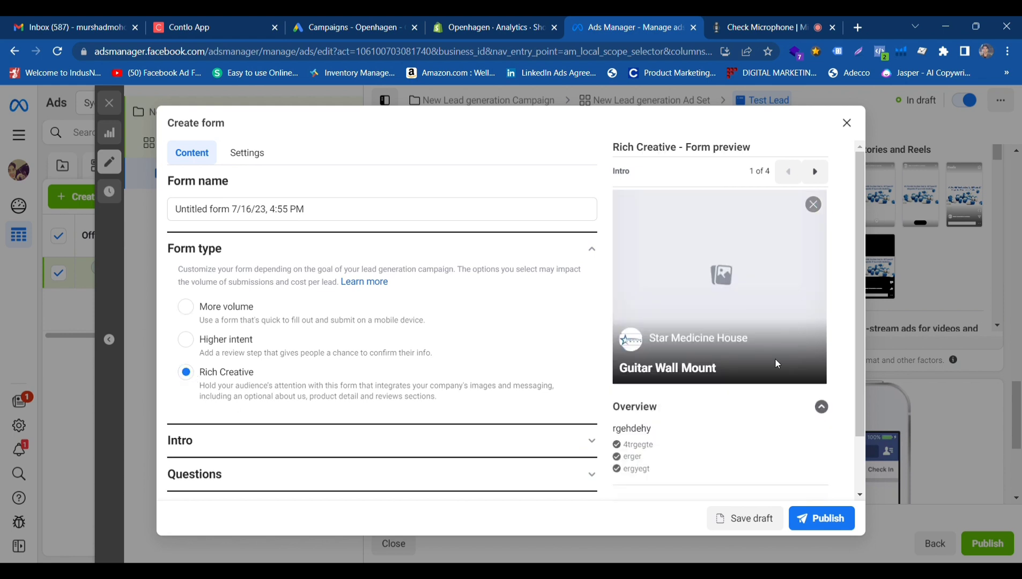
scroll(536, 358, down, 1)
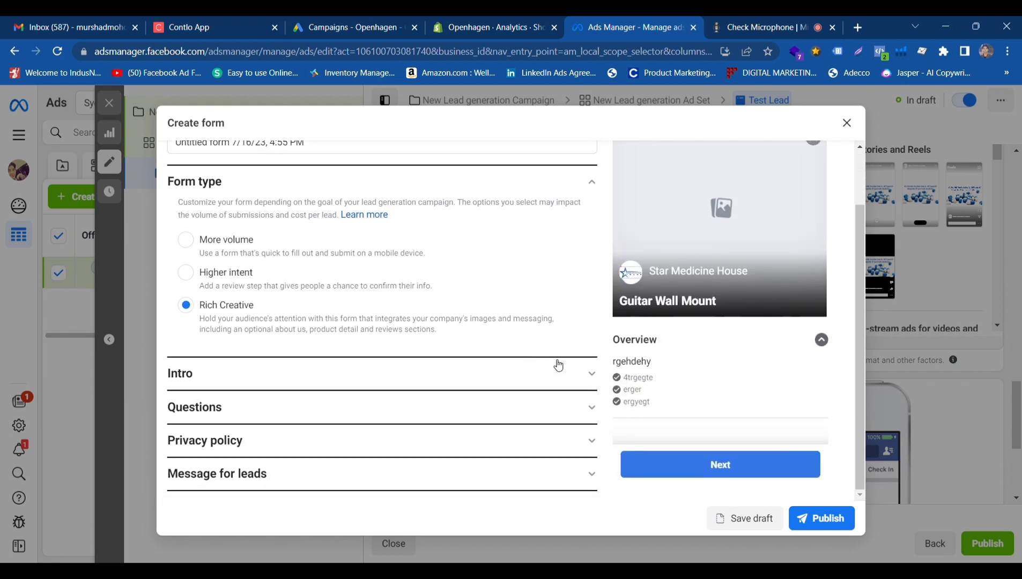
Add the image "Untitled design (17).png" to the form's Intro section.
click(572, 369)
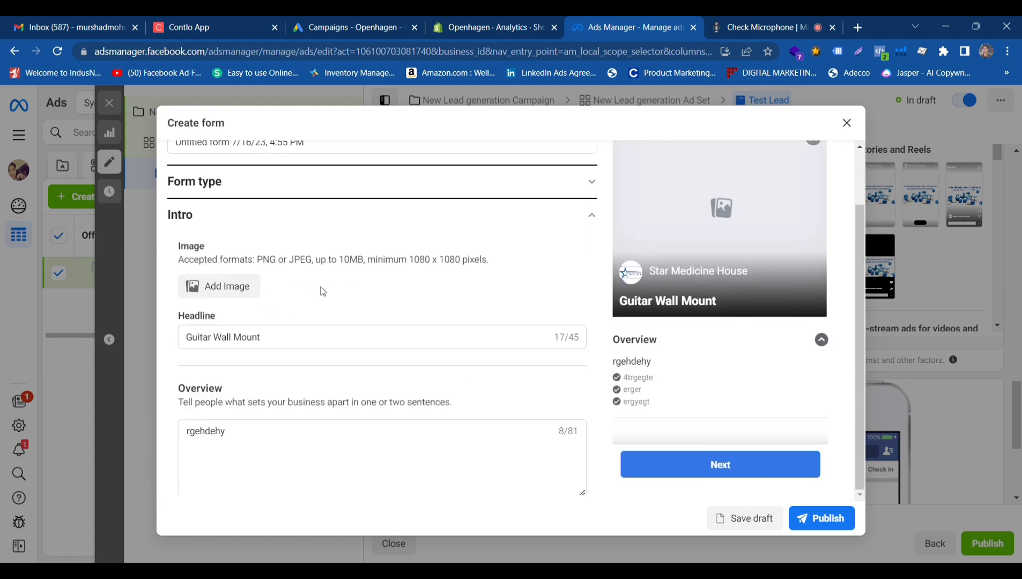
click(226, 293)
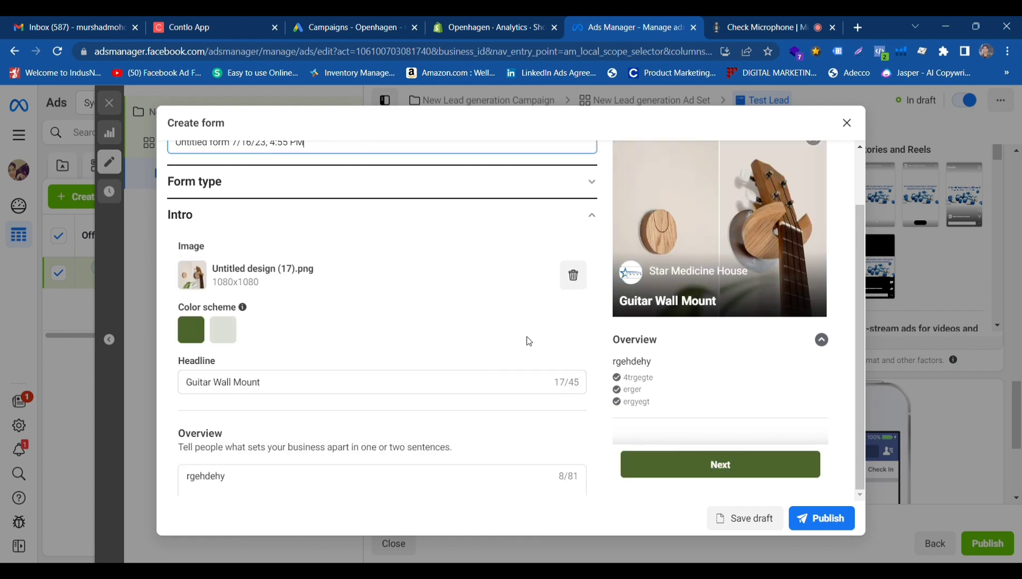
scroll(617, 343, up, 2)
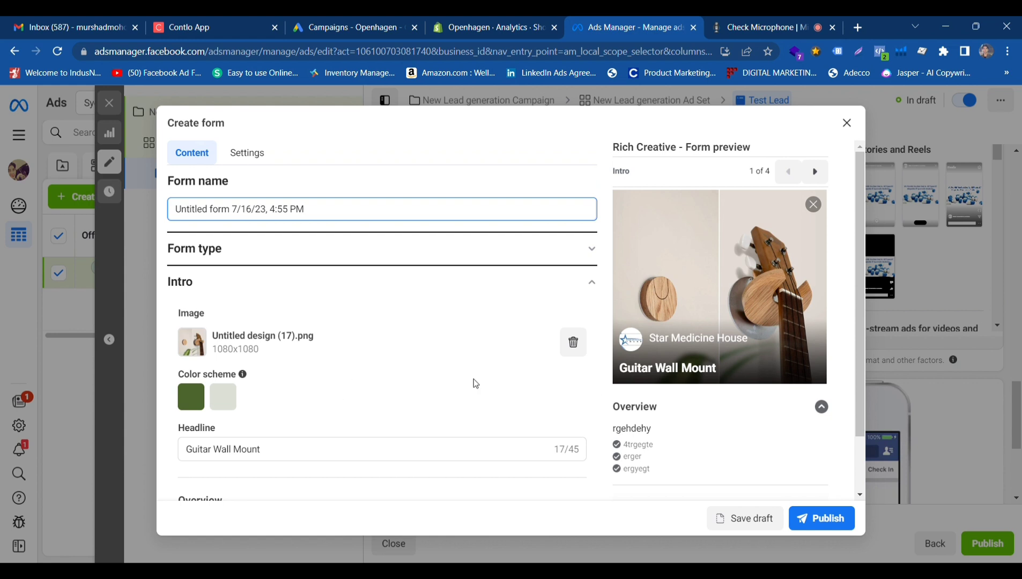
scroll(494, 413, down, 3)
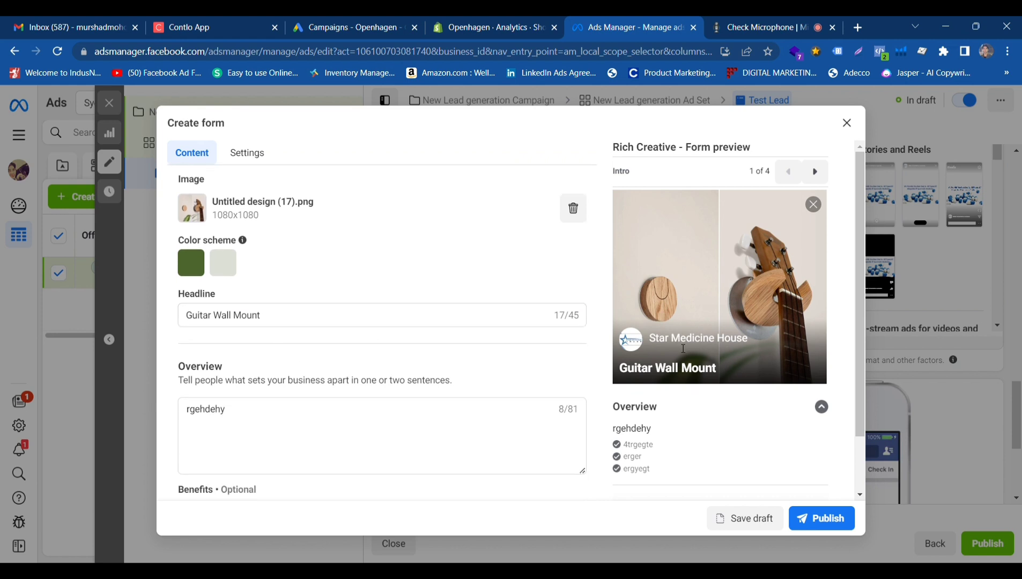
Append "ut7ut" to the overview text in the Intro section.
scroll(322, 408, down, 1)
click(291, 352)
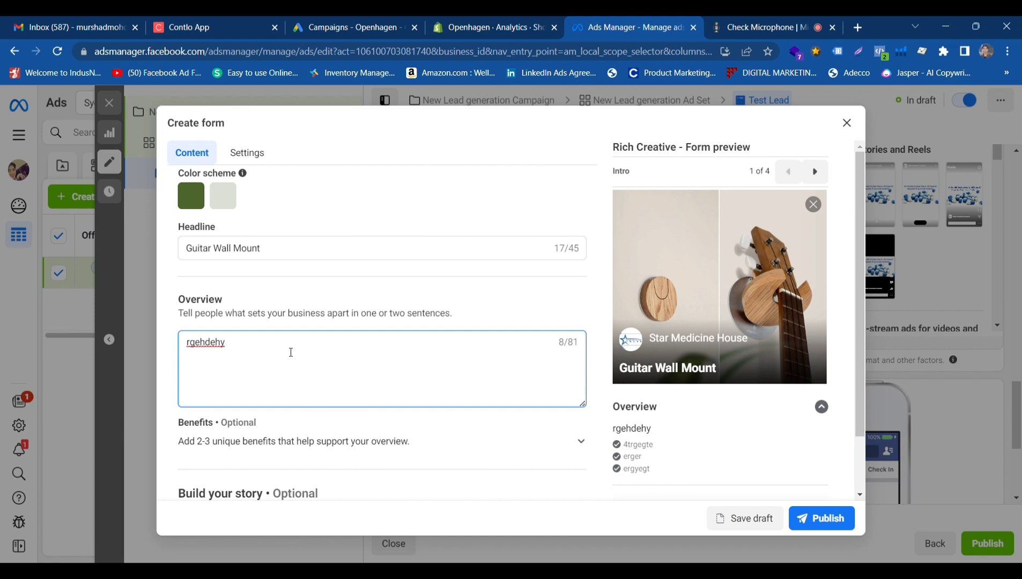
text(ut7ut)
Expand the optional benefits under the overview and clear the third benefit.
scroll(291, 353, down, 3)
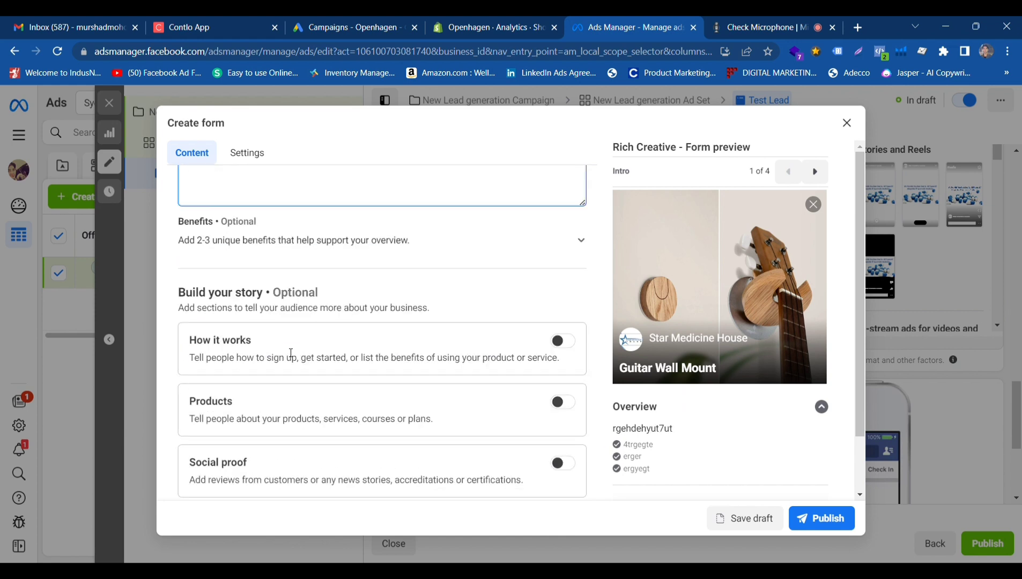
click(579, 239)
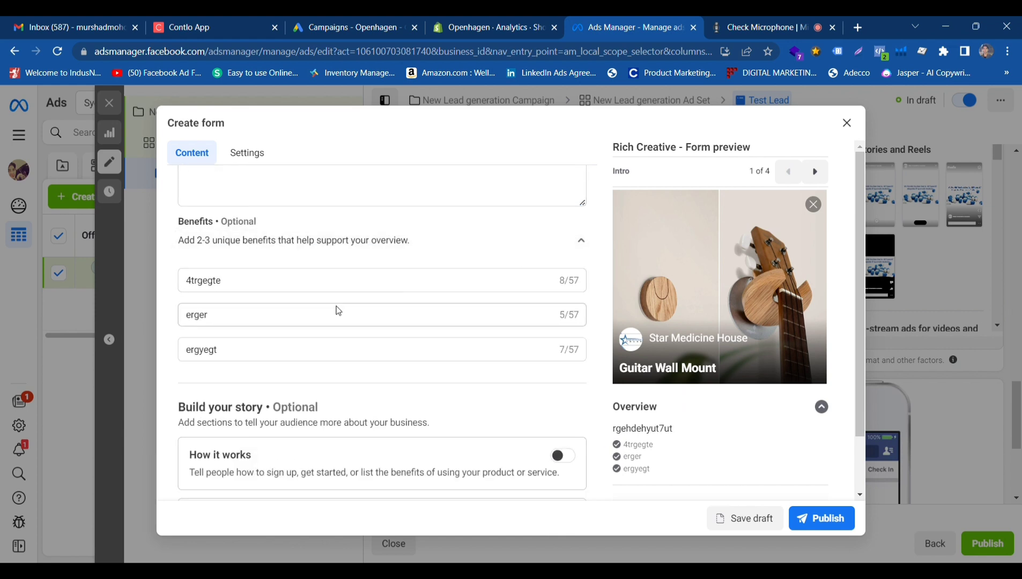
double_click(309, 357)
key(BackSpace)
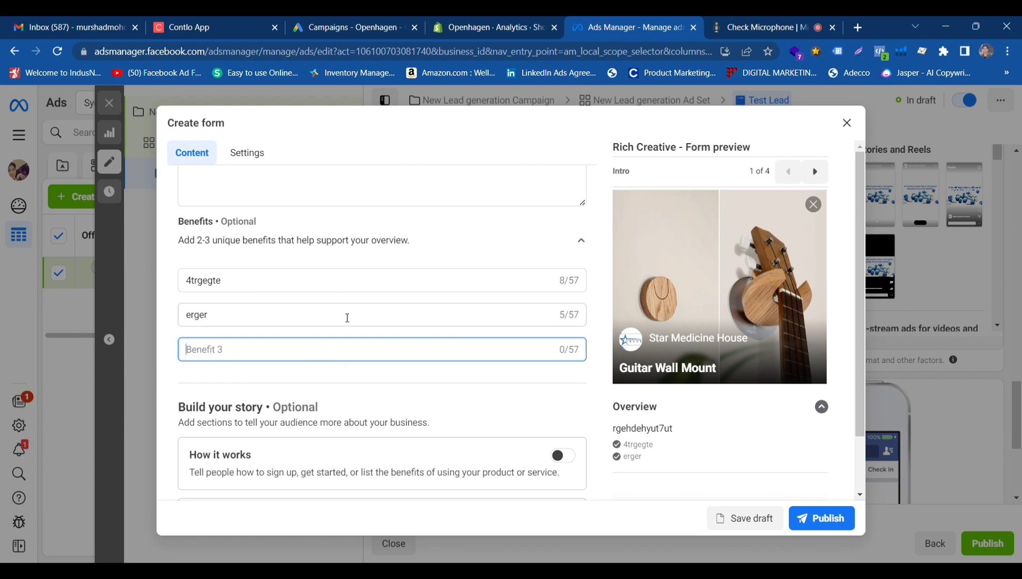
scroll(435, 328, up, 1)
scroll(435, 328, down, 3)
scroll(437, 329, up, 6)
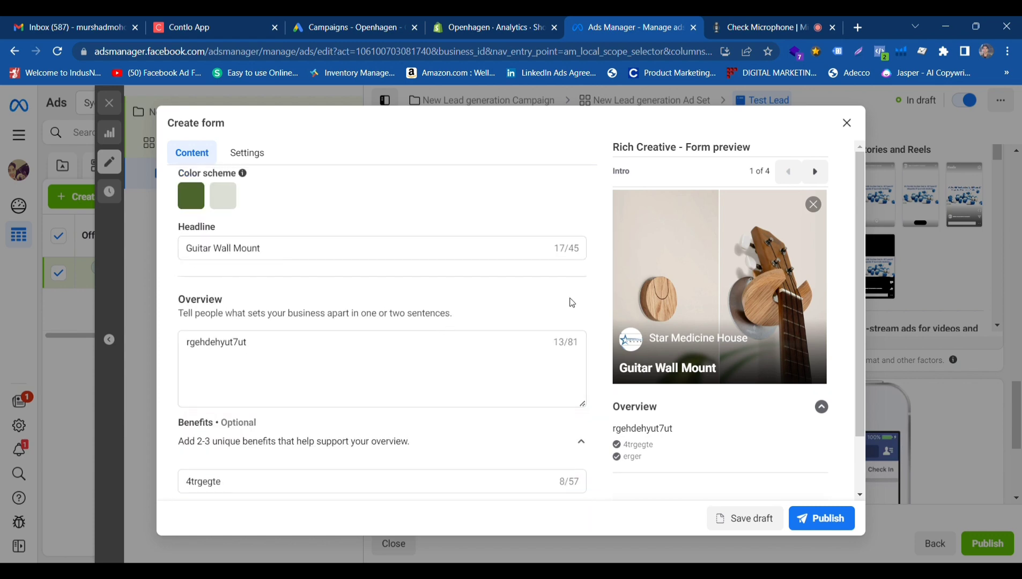
scroll(667, 440, down, 1)
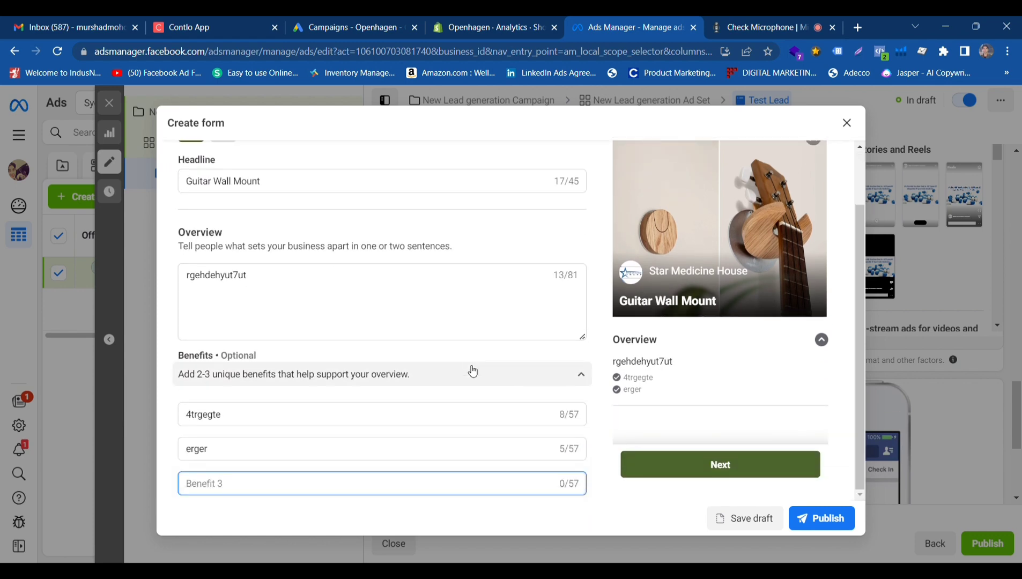
Enable the "How it works" story section and choose "How it works" as its title.
scroll(462, 367, down, 1)
scroll(462, 368, down, 5)
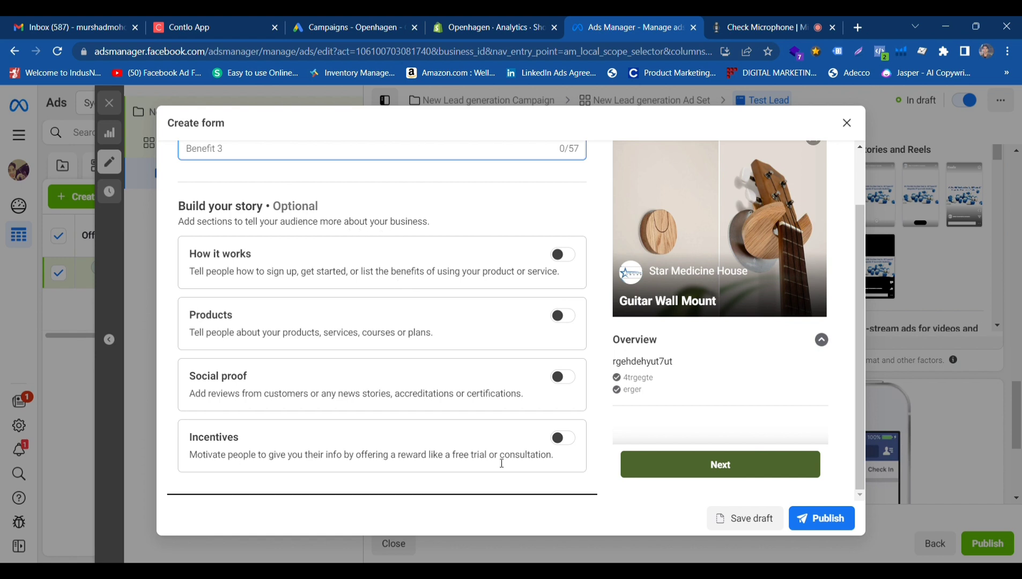
click(563, 256)
click(563, 256)
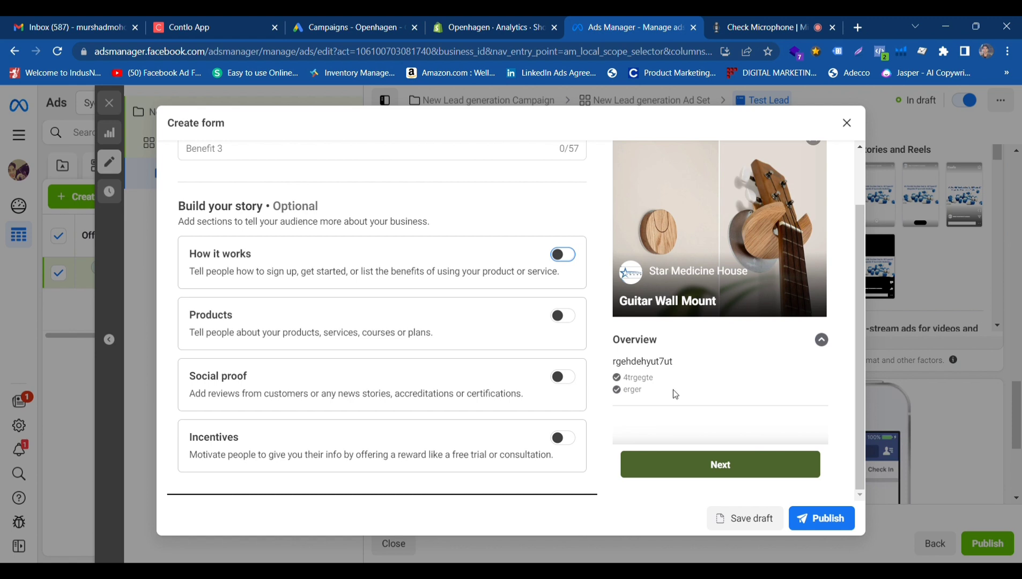
scroll(828, 321, up, 2)
scroll(687, 219, down, 2)
click(562, 255)
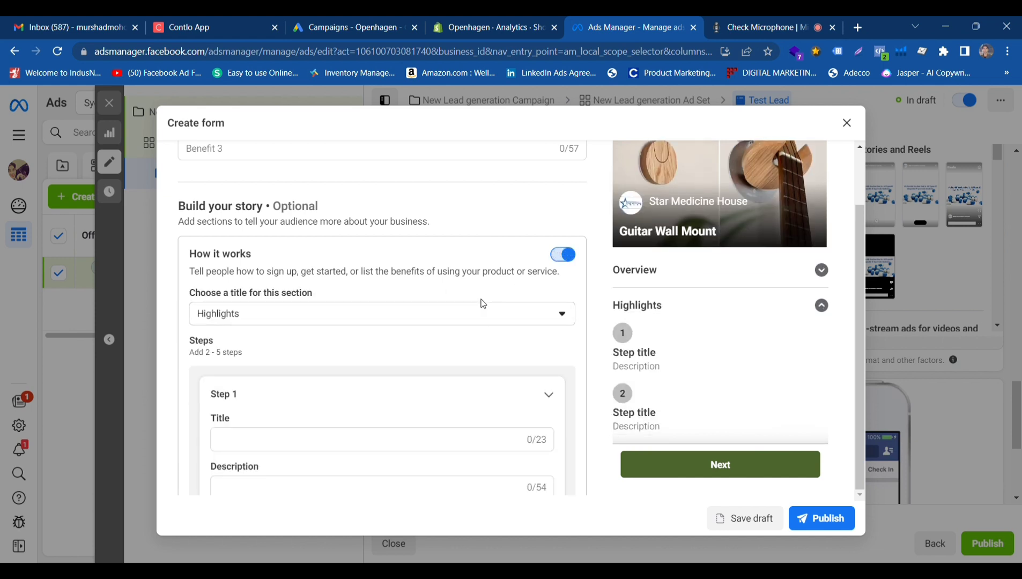
click(540, 313)
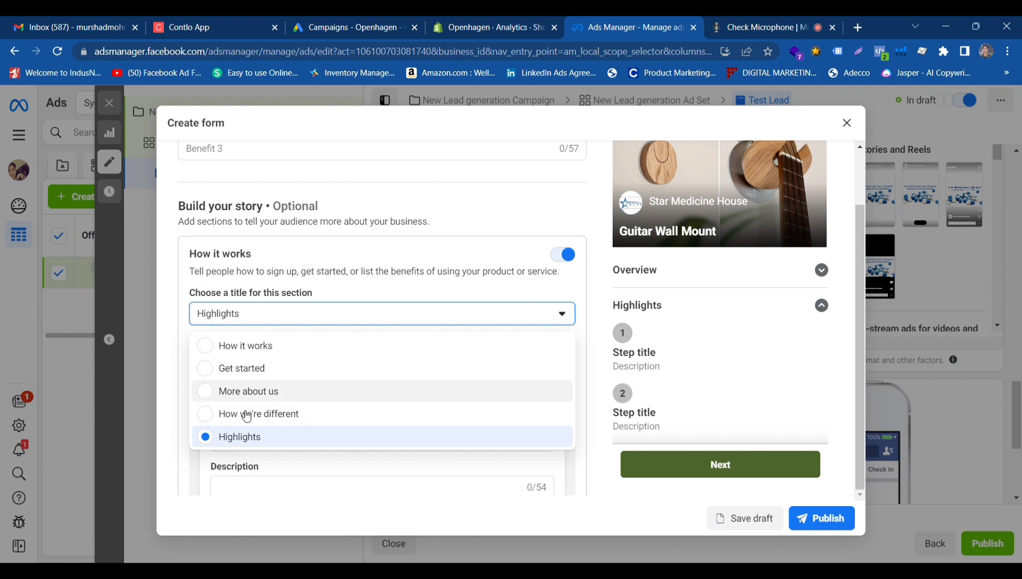
click(245, 348)
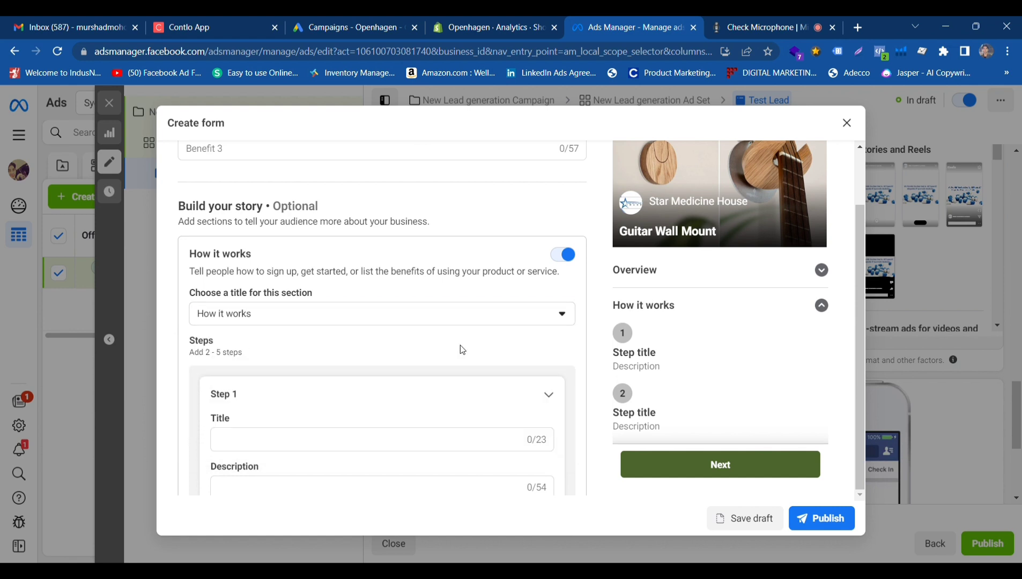
Look over the Step 1 title and description fields and collapse the "How it works" section in the preview.
scroll(533, 343, down, 3)
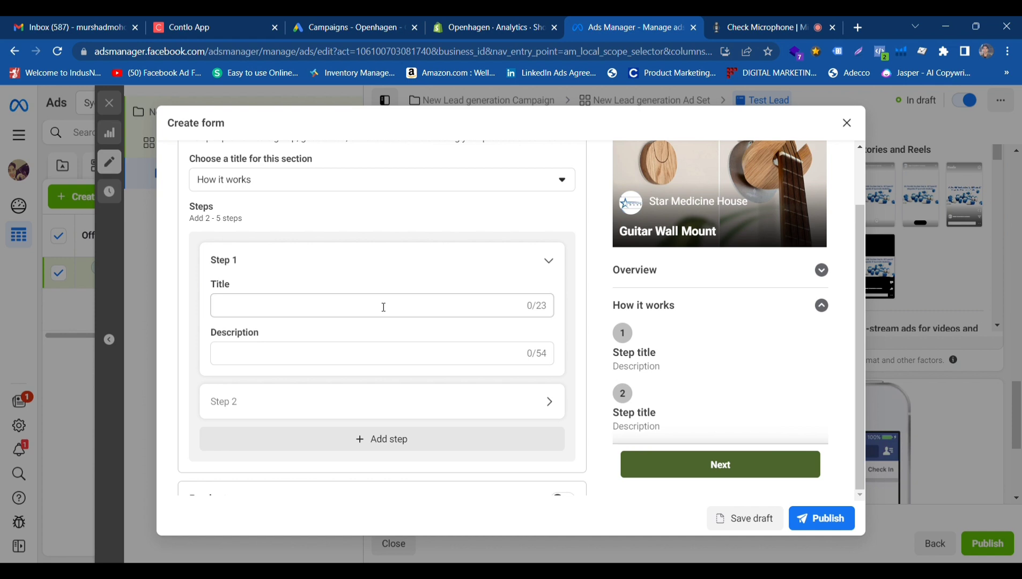
click(366, 312)
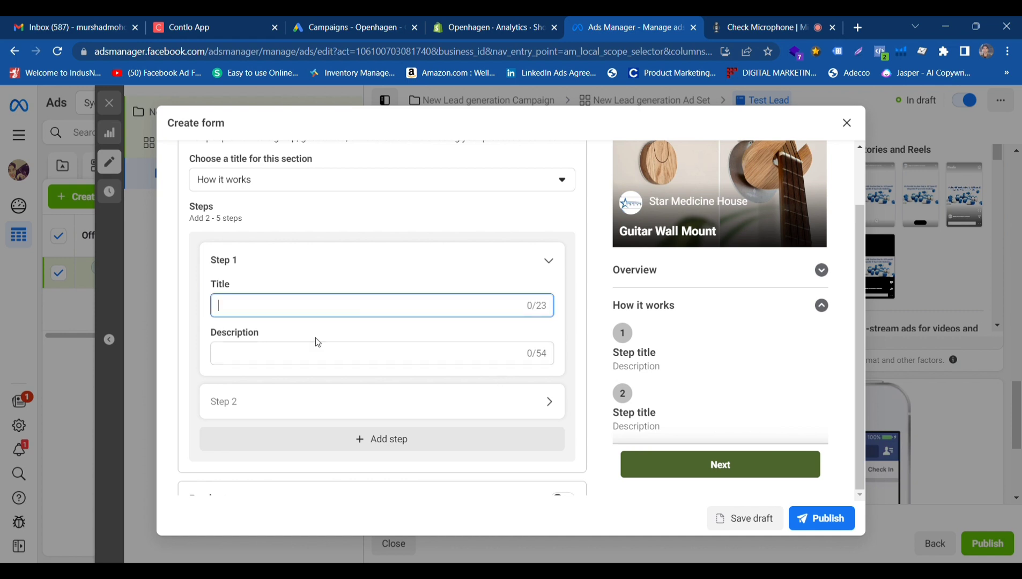
click(326, 351)
scroll(706, 345, down, 1)
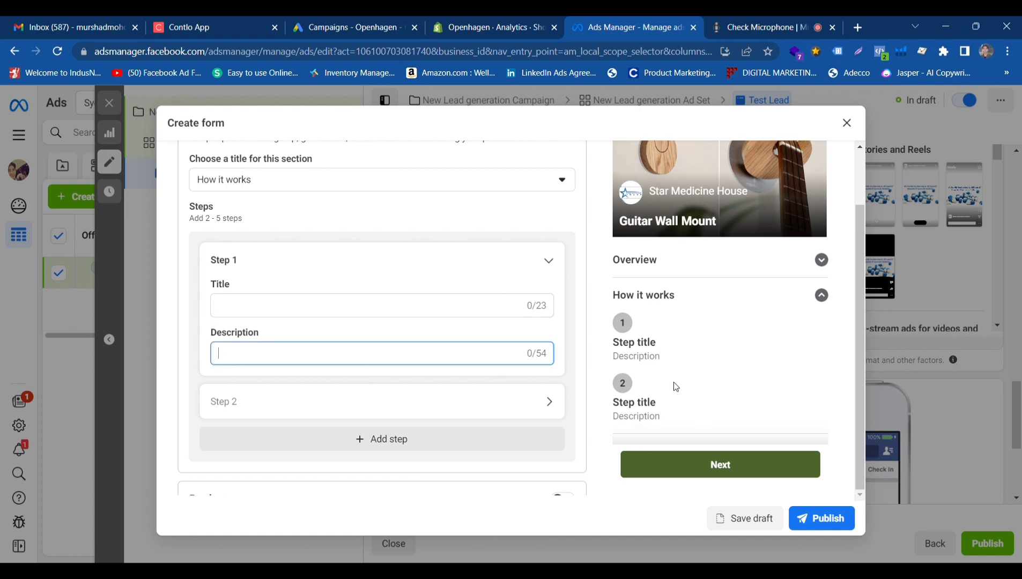
click(822, 295)
scroll(477, 318, up, 1)
scroll(531, 253, up, 2)
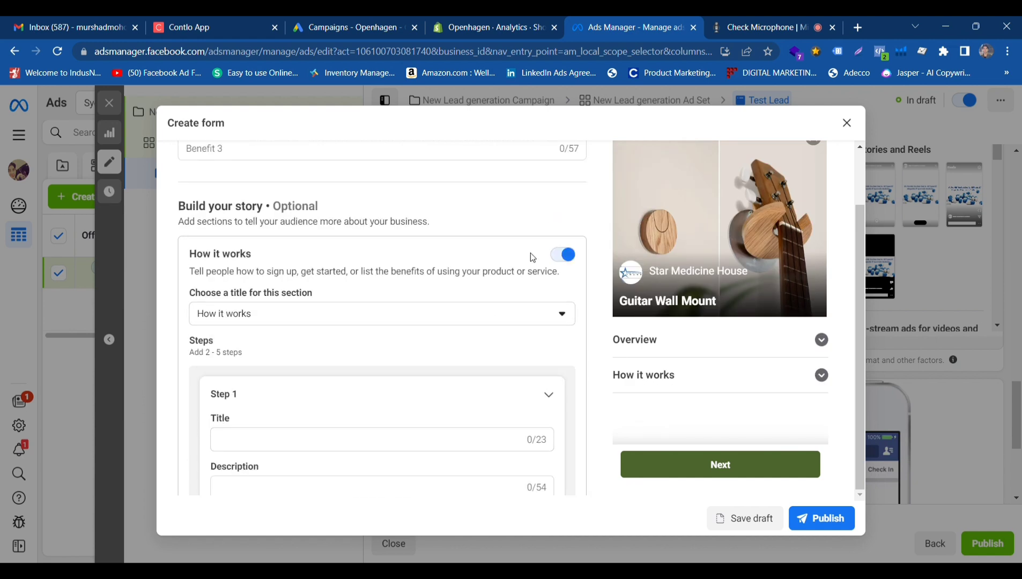
Enable the Products section under Build your story.
scroll(534, 297, down, 4)
scroll(519, 353, down, 3)
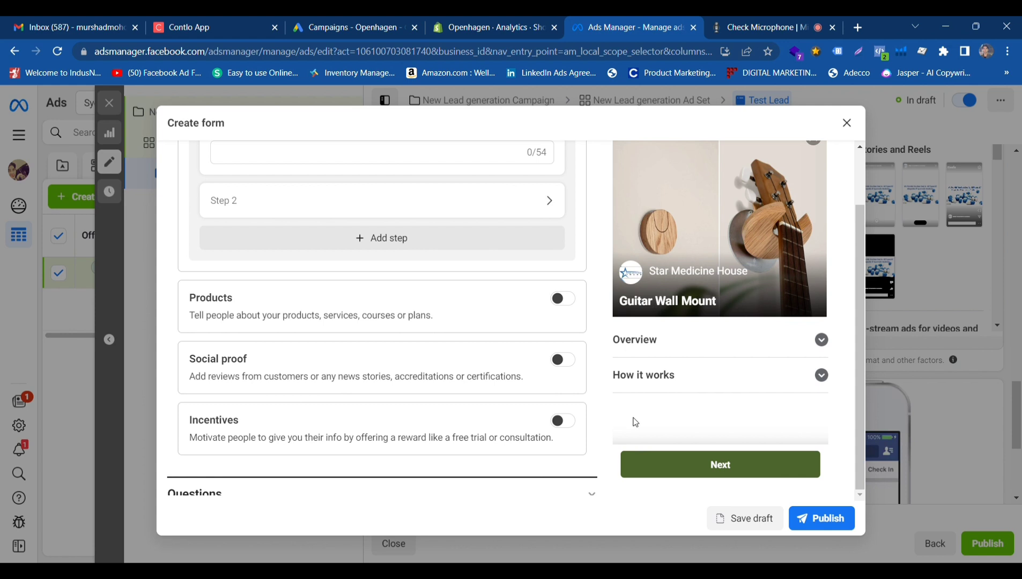
click(562, 299)
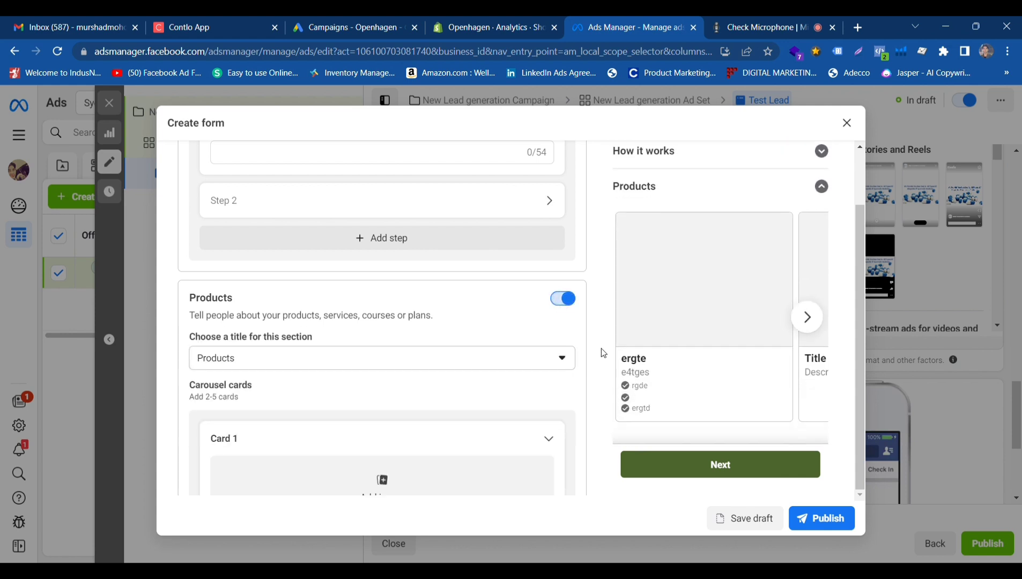
Set the first product card's title to "ut7iti" and append "iy8i" to its description.
scroll(366, 418, down, 1)
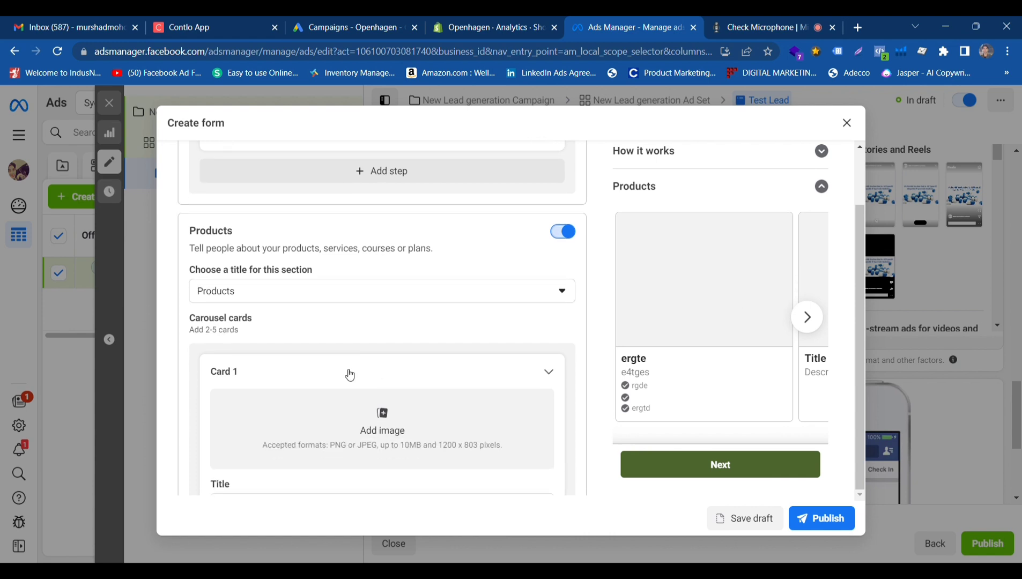
scroll(350, 374, down, 3)
double_click(340, 304)
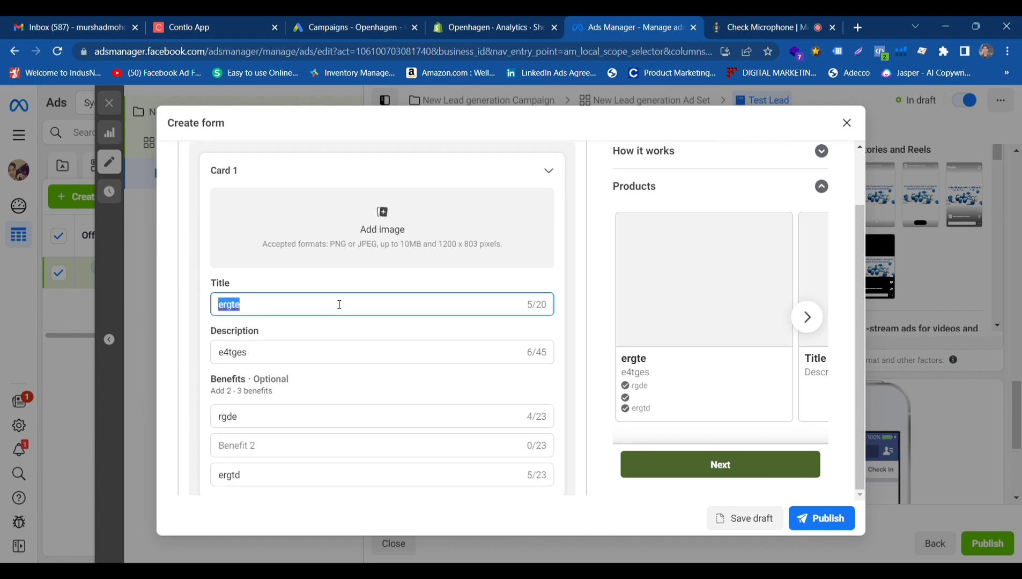
text(ut7iti)
click(309, 354)
text(iy8i)
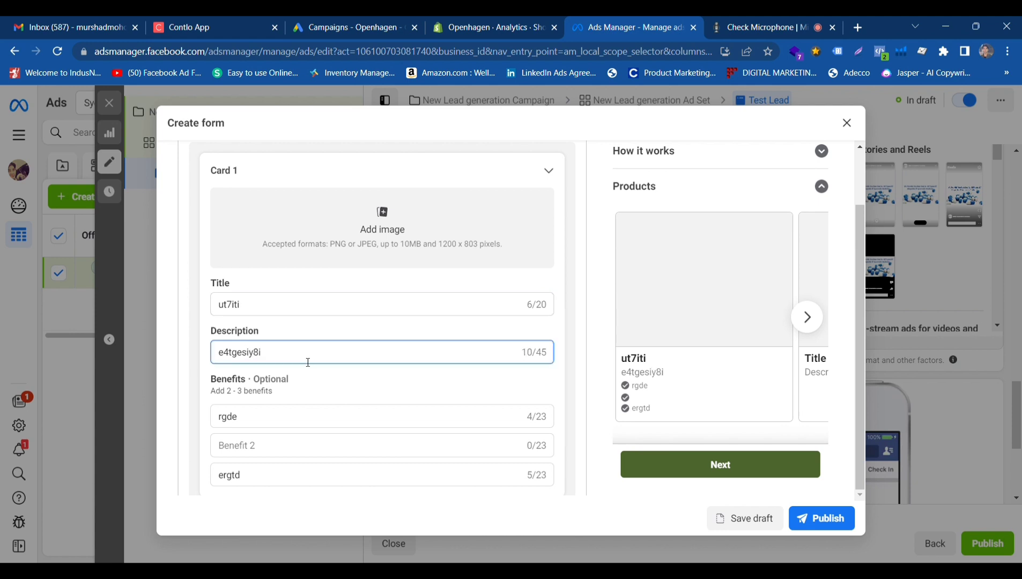
Check the product cards in the preview carousel and look over the remaining story sections.
double_click(279, 417)
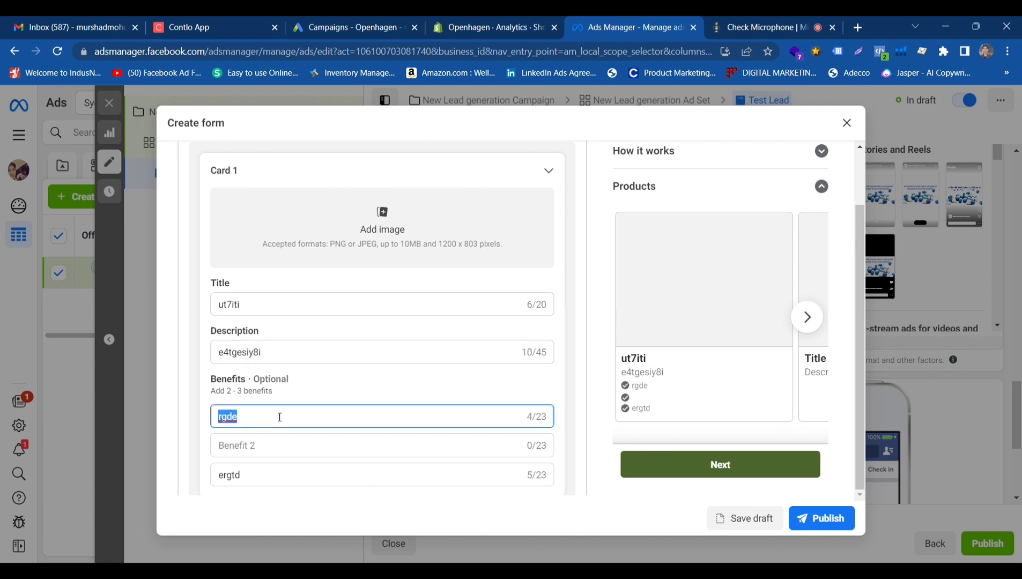
click(808, 317)
click(633, 317)
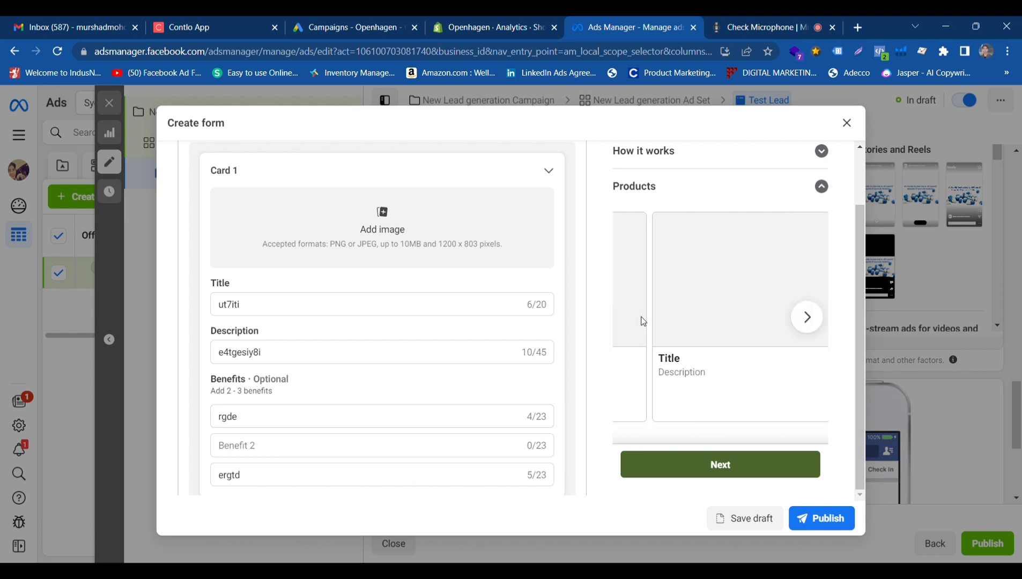
scroll(534, 333, up, 3)
scroll(510, 336, down, 10)
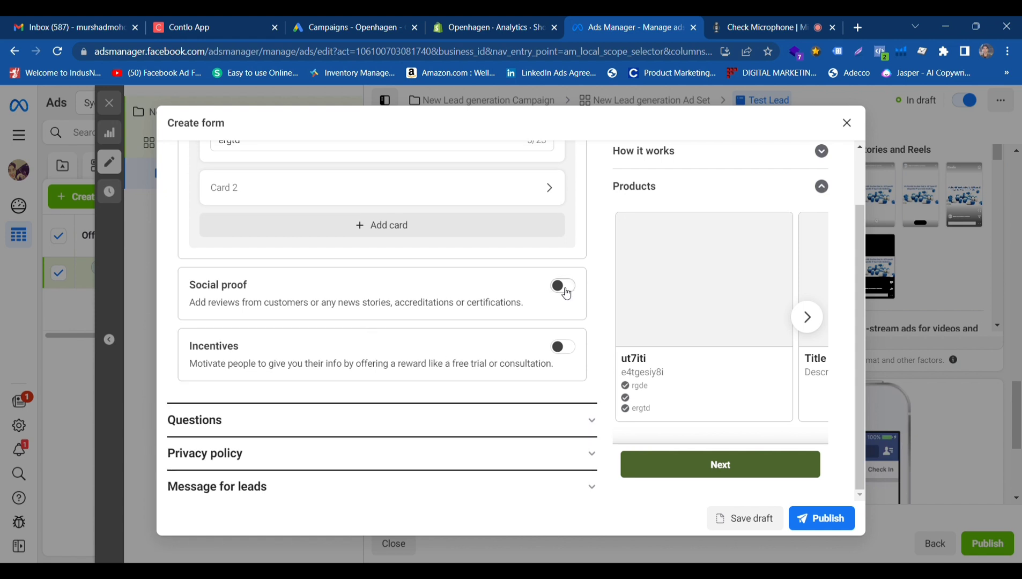
Enable the Social proof section under Build your story and look over its title and carousel card settings.
click(566, 292)
scroll(456, 355, down, 1)
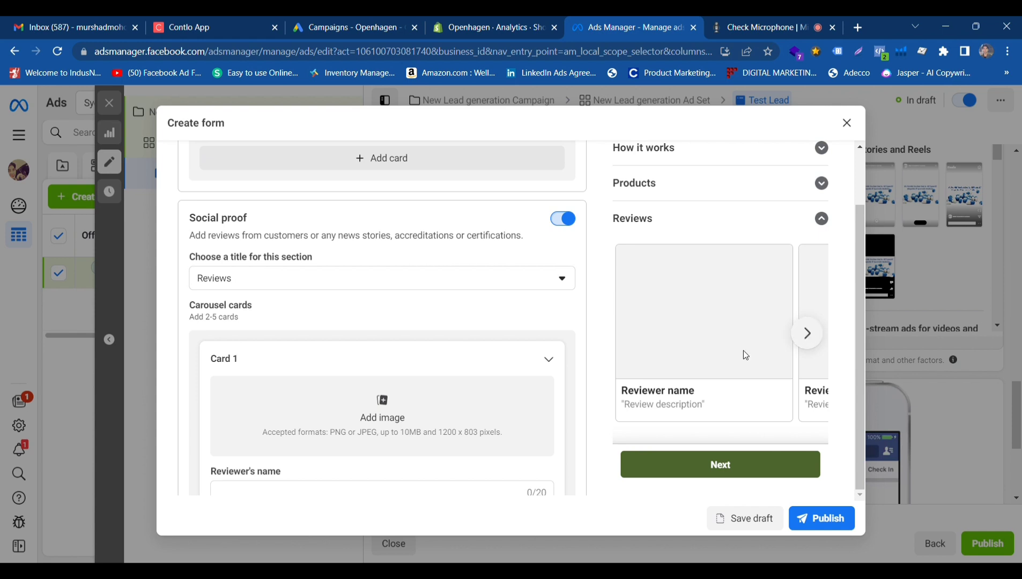
scroll(457, 386, down, 1)
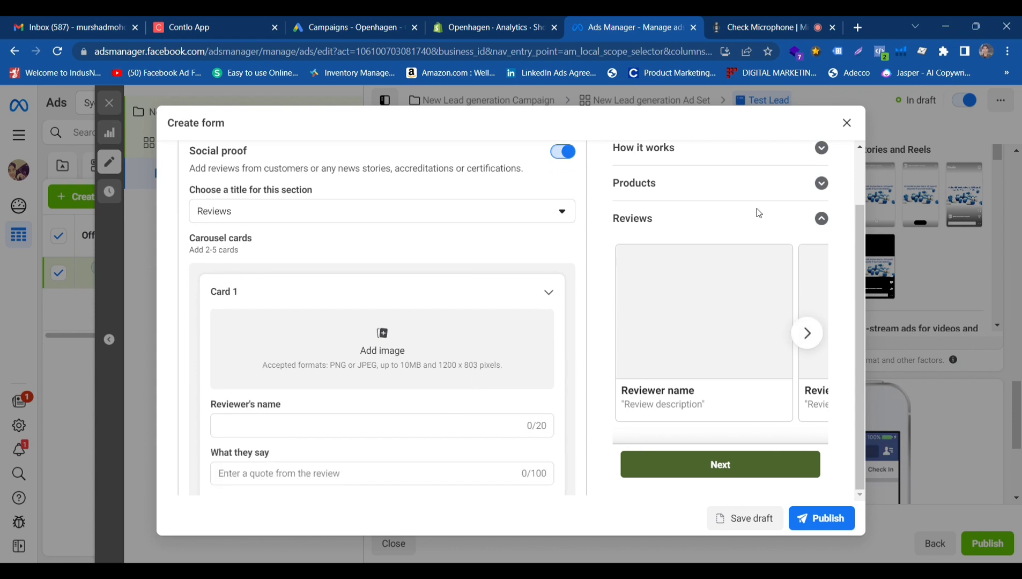
scroll(617, 408, down, 1)
scroll(472, 395, down, 1)
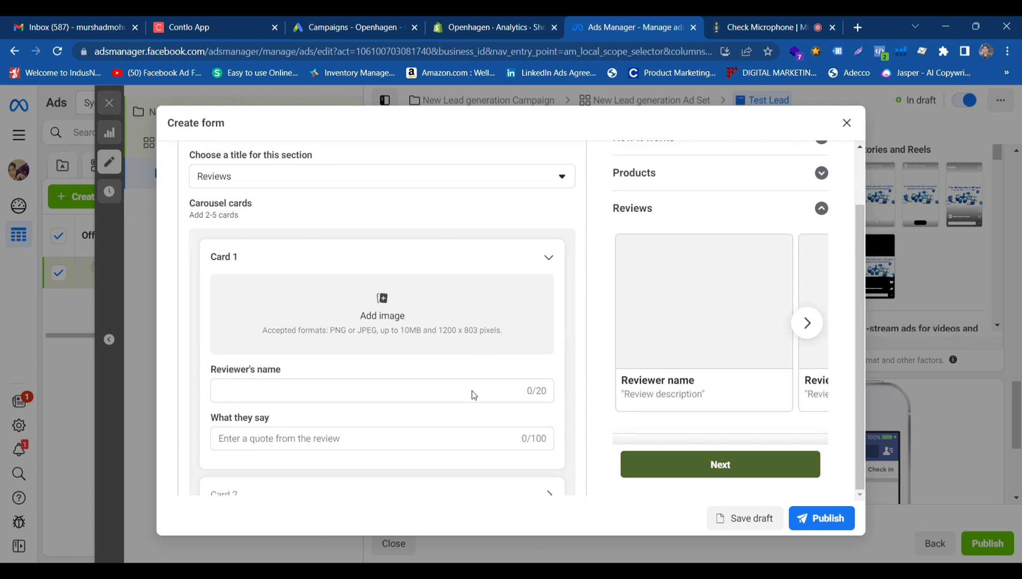
scroll(472, 395, down, 2)
Examine the first review card's name and quote fields, check the preview carousel, and collapse the preview's Reviews section.
click(363, 298)
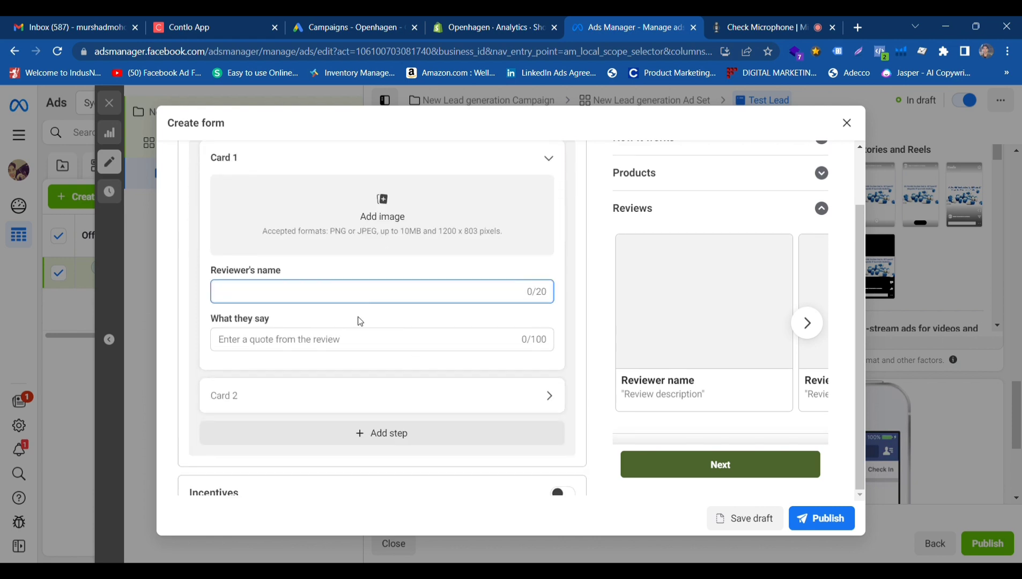
click(331, 347)
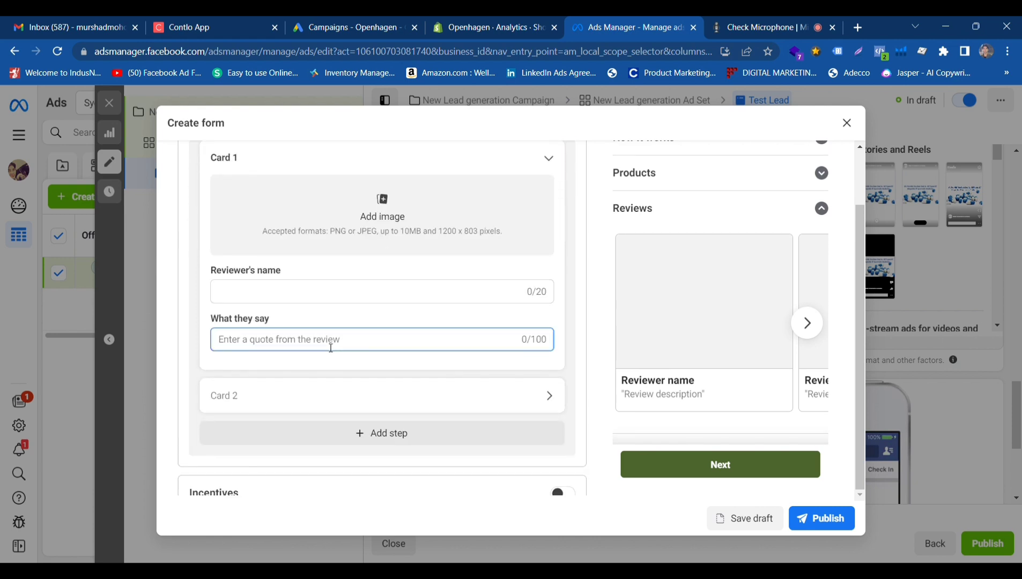
scroll(406, 328, up, 3)
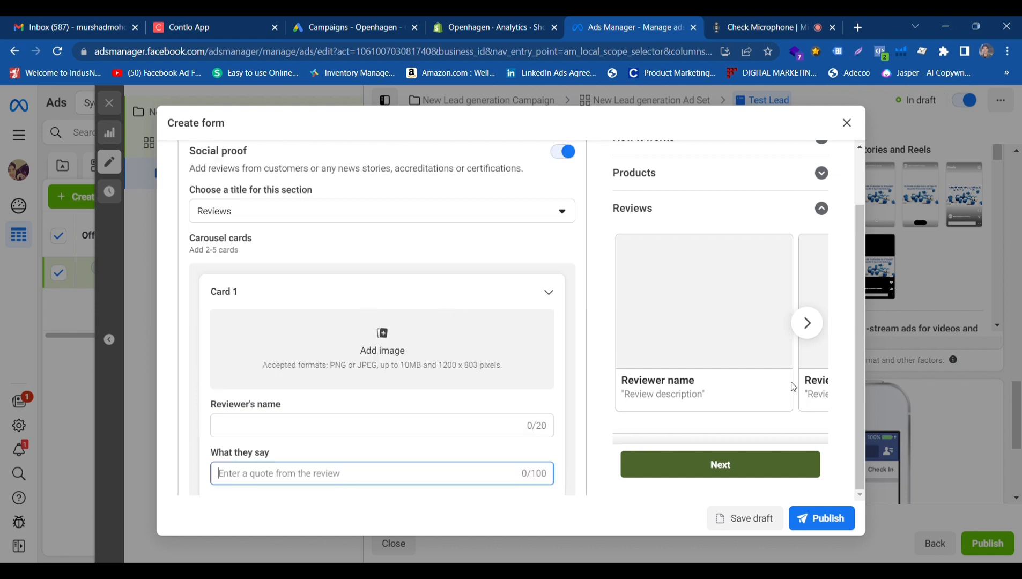
click(807, 323)
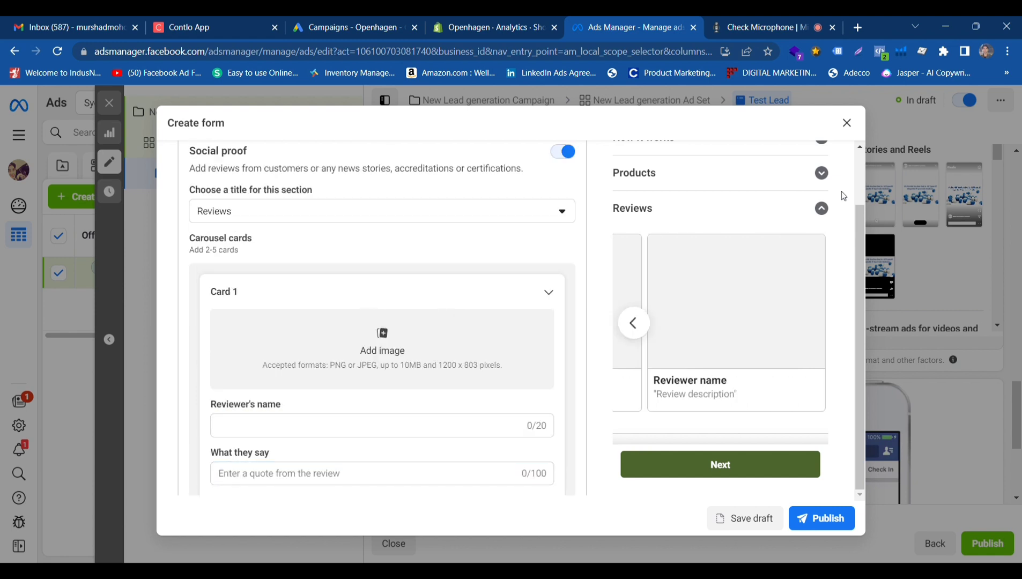
click(821, 208)
Enable the Incentives section and set the incentive name to "ygtuyjgu".
scroll(375, 365, down, 5)
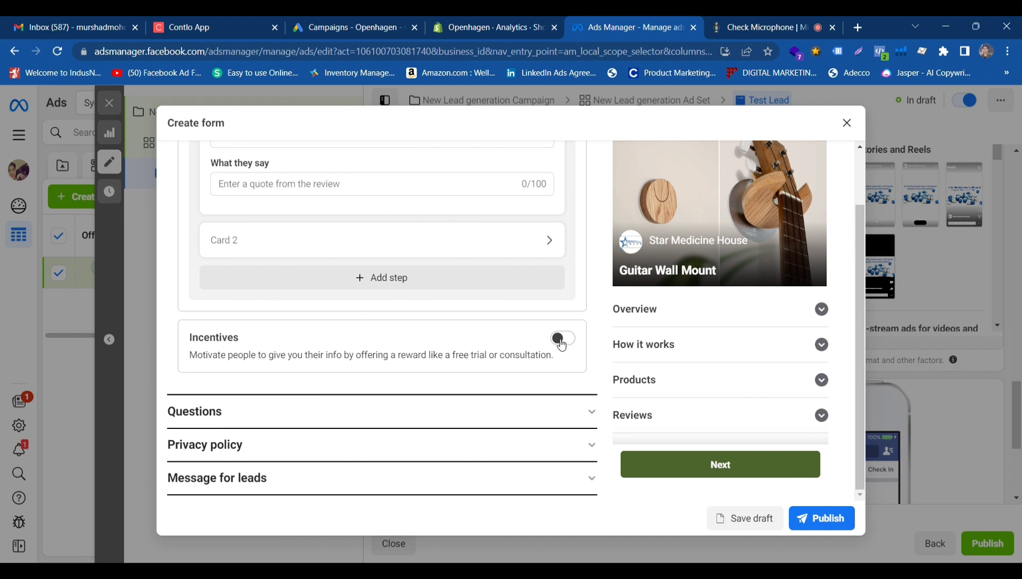
click(561, 341)
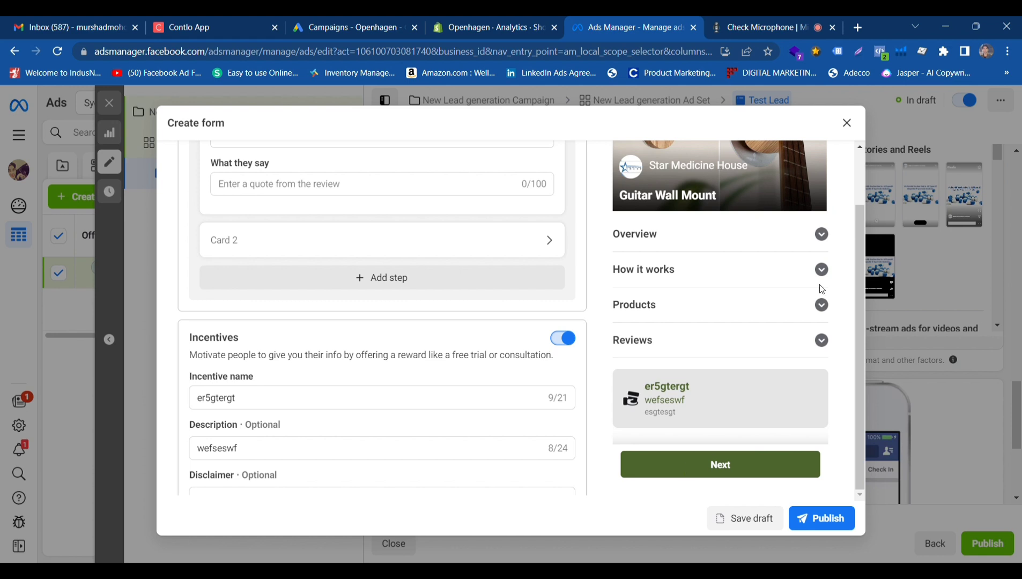
scroll(417, 482, down, 1)
click(315, 335)
double_click(315, 335)
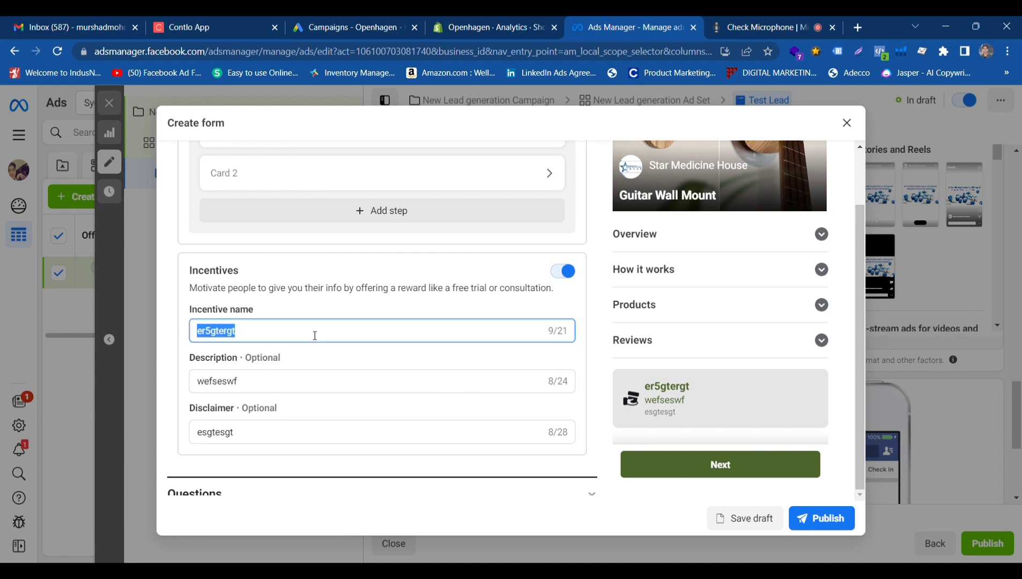
text(ygtuyjgu)
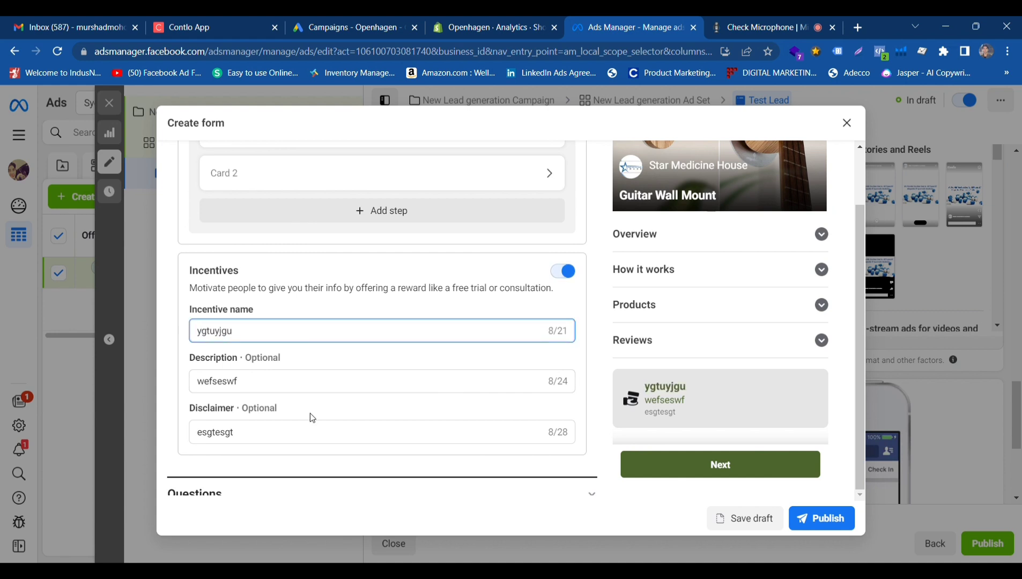
Set the incentive description to "gjyuj" and append "yiu7y" to the disclaimer.
click(312, 371)
double_click(322, 382)
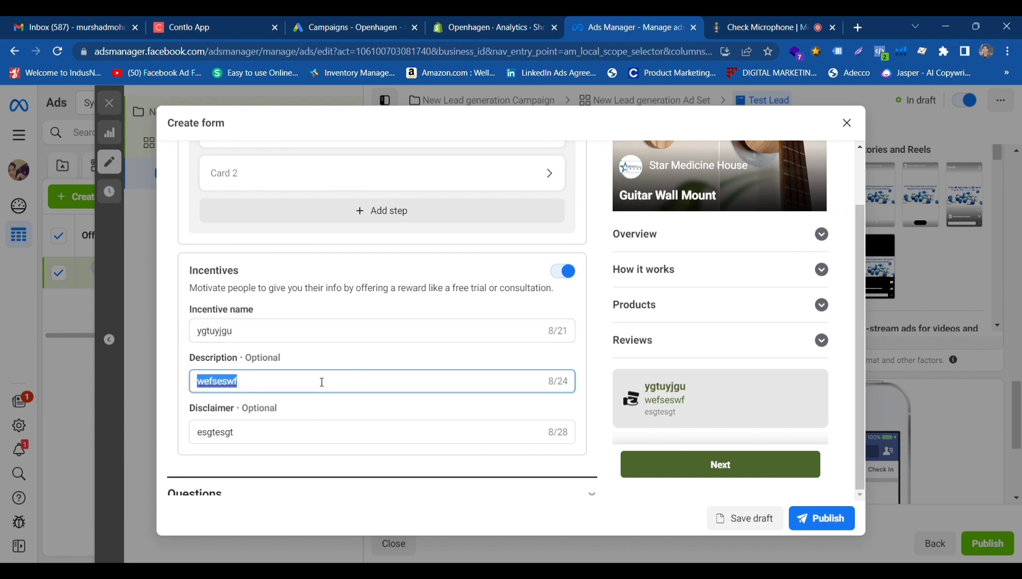
text(gjyuj)
click(324, 437)
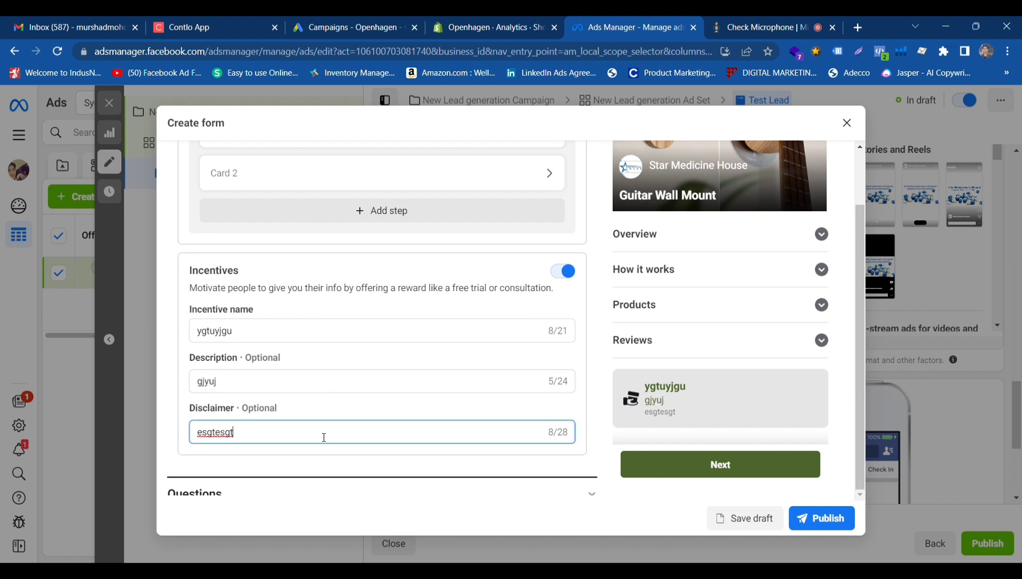
text(yiu7y)
scroll(805, 300, up, 5)
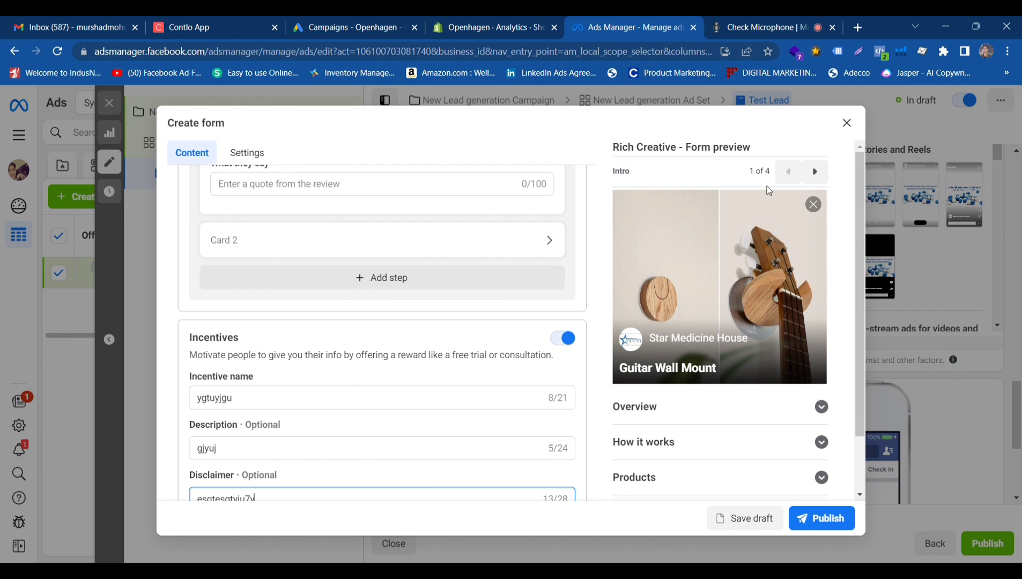
Check the Overview, How it works, Products and Reviews sections in the form preview by expanding and collapsing them.
scroll(653, 438, down, 3)
scroll(657, 440, up, 3)
scroll(650, 422, down, 2)
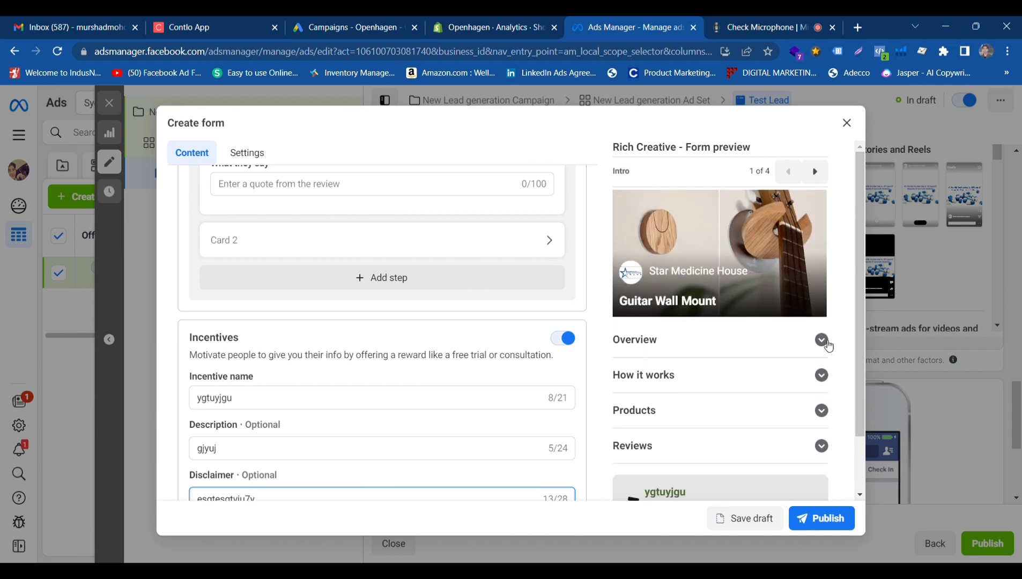
click(827, 343)
click(822, 341)
click(820, 376)
click(820, 378)
scroll(820, 378, down, 1)
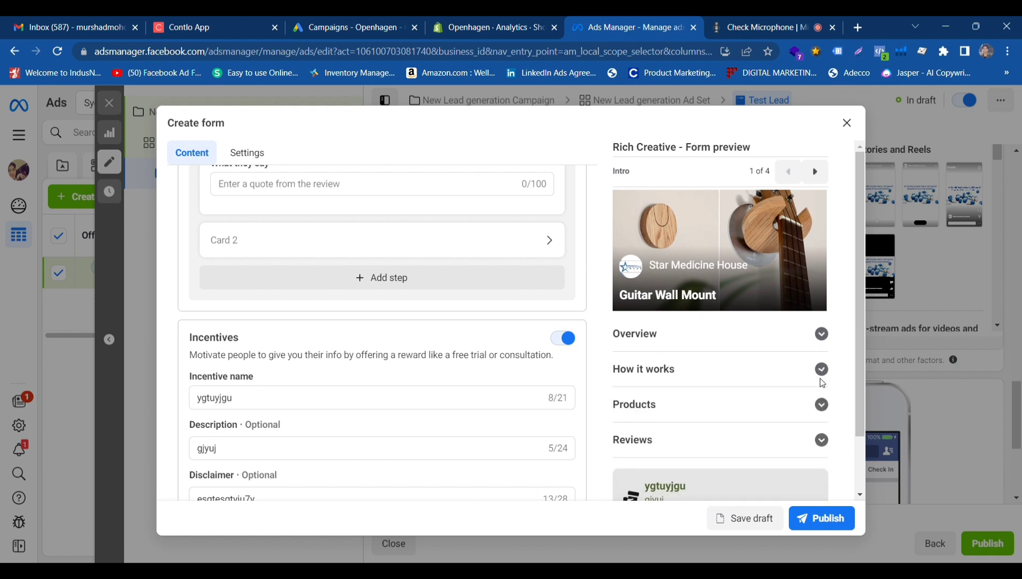
click(821, 374)
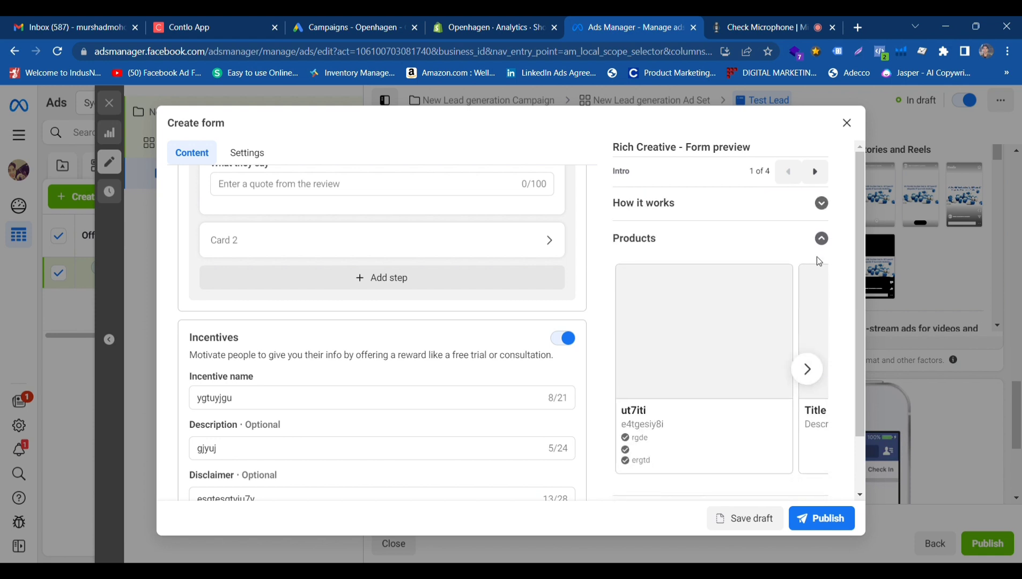
click(820, 236)
click(825, 407)
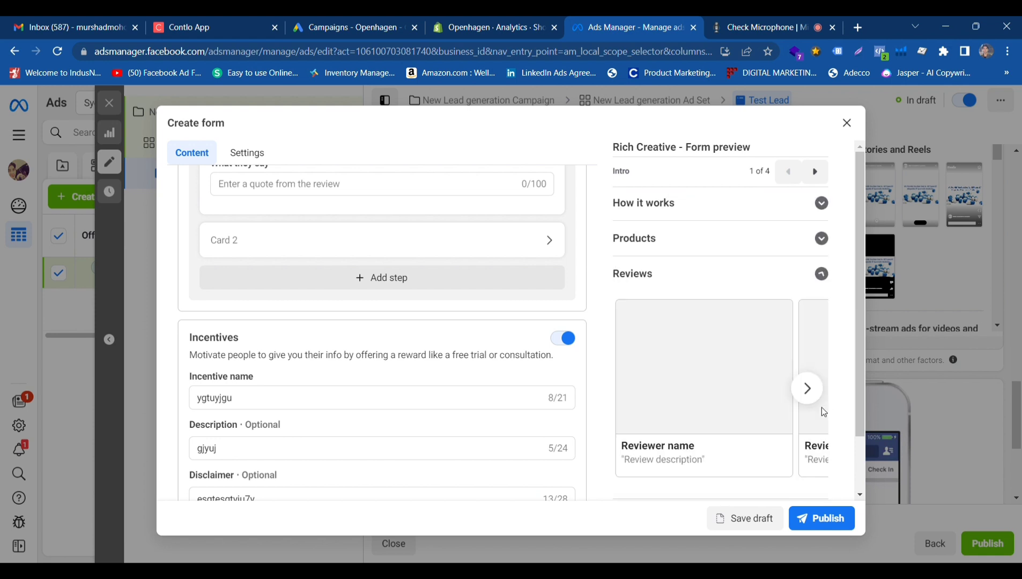
click(822, 275)
scroll(689, 434, down, 1)
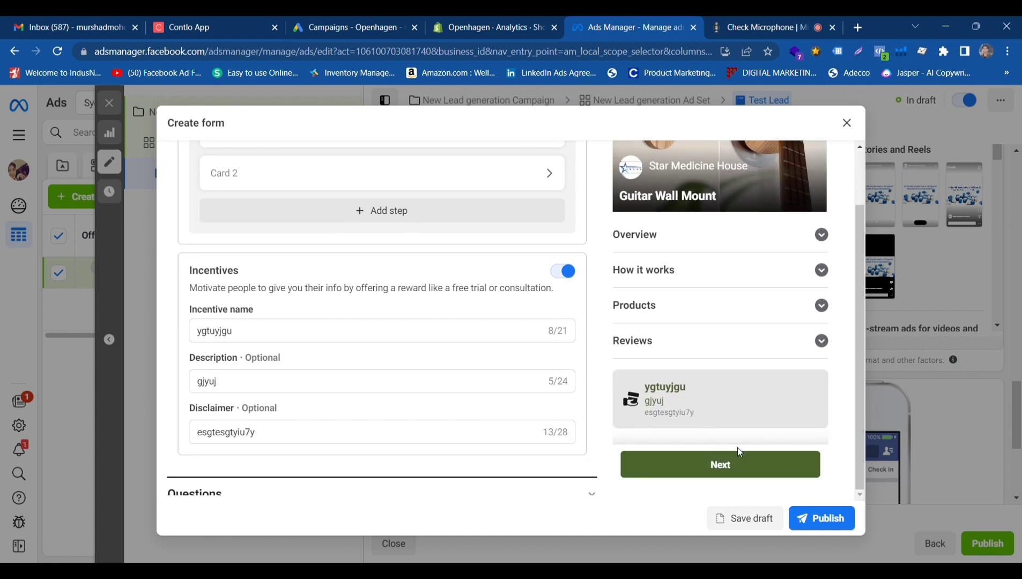
Look over the whole intro page in the form preview, including the Products section, and advance the preview to Prefill information.
scroll(767, 391, up, 4)
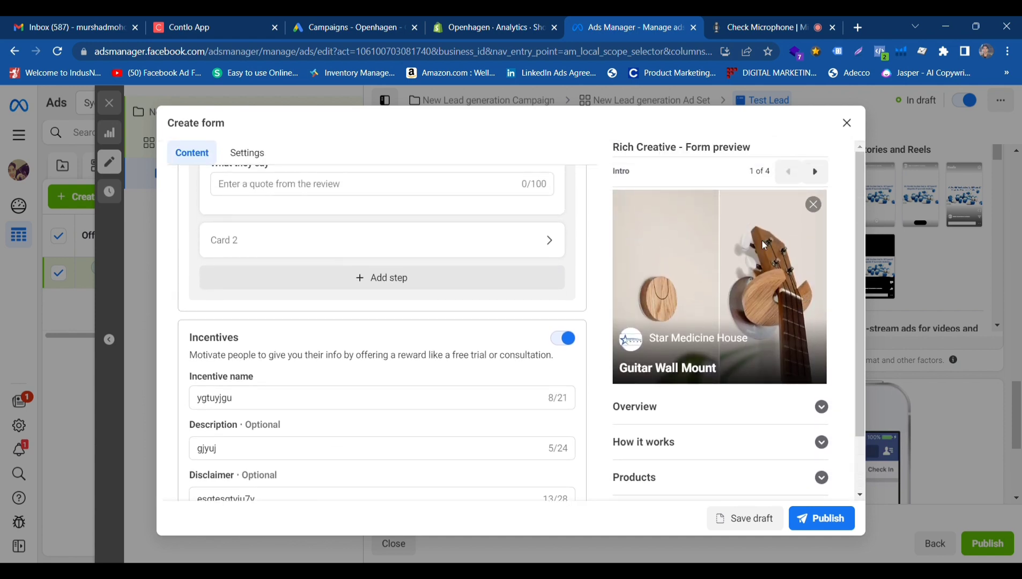
scroll(705, 370, down, 2)
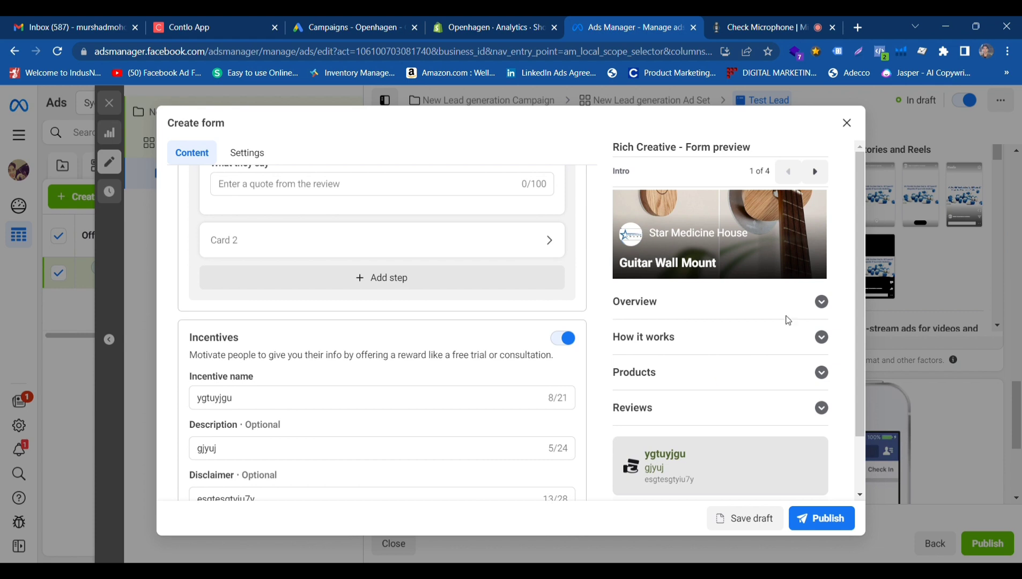
scroll(786, 318, up, 2)
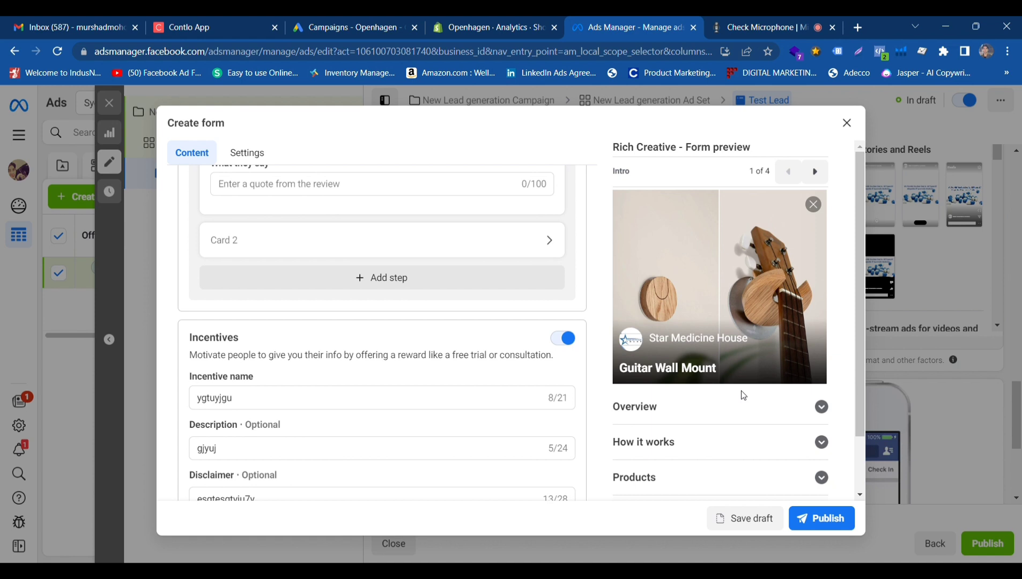
scroll(742, 389, down, 2)
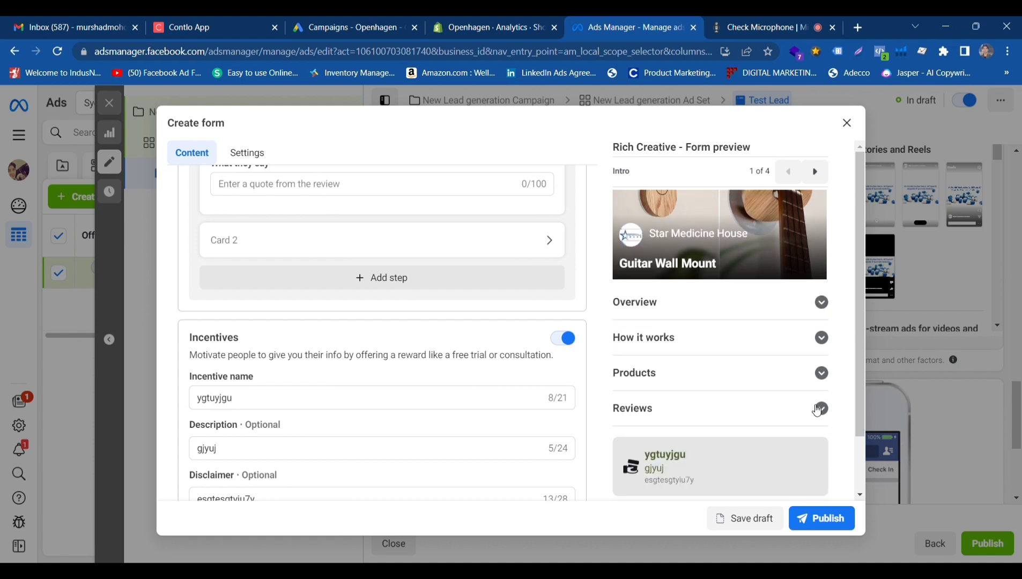
click(822, 373)
click(822, 374)
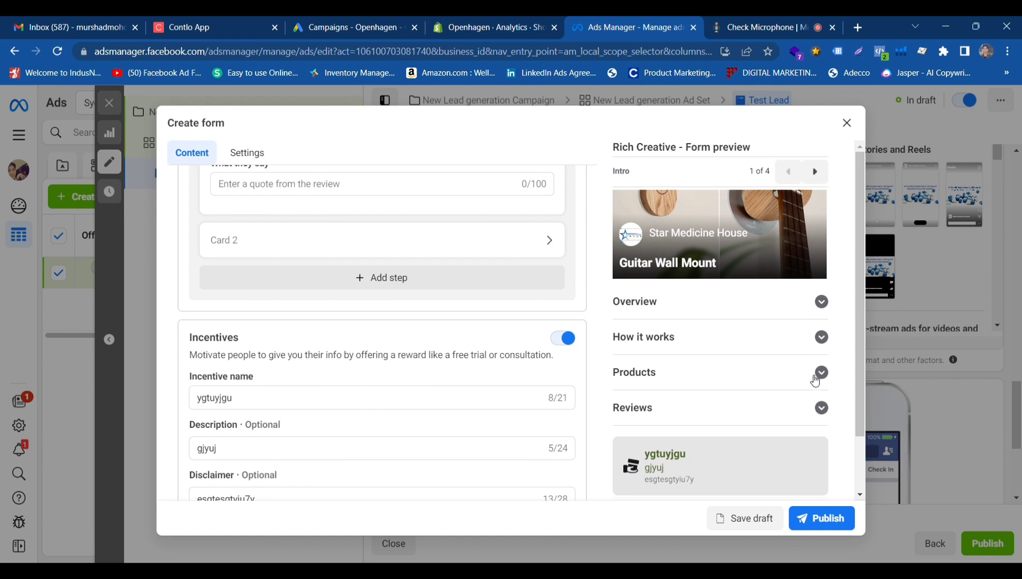
scroll(789, 424, down, 2)
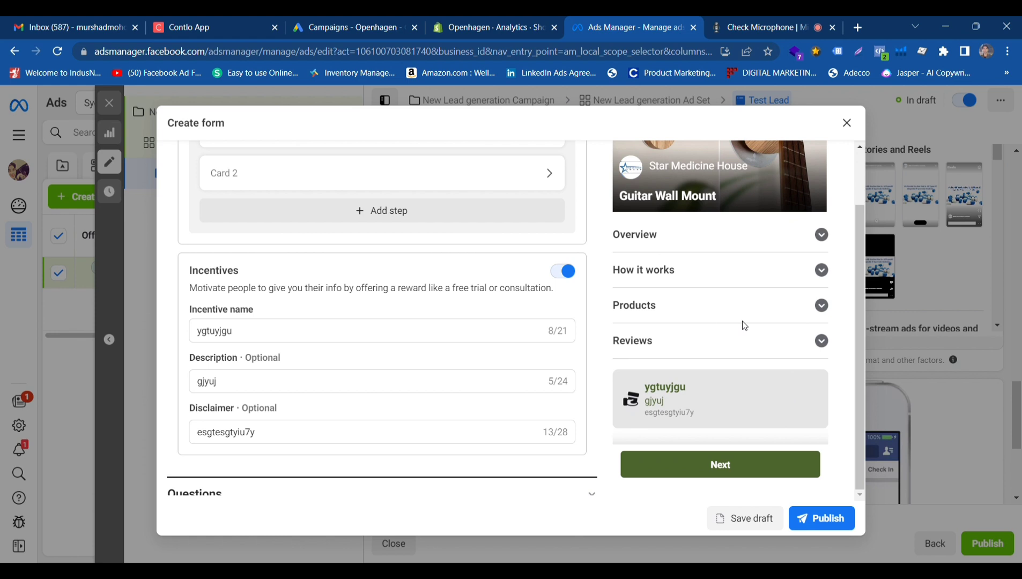
scroll(751, 319, up, 2)
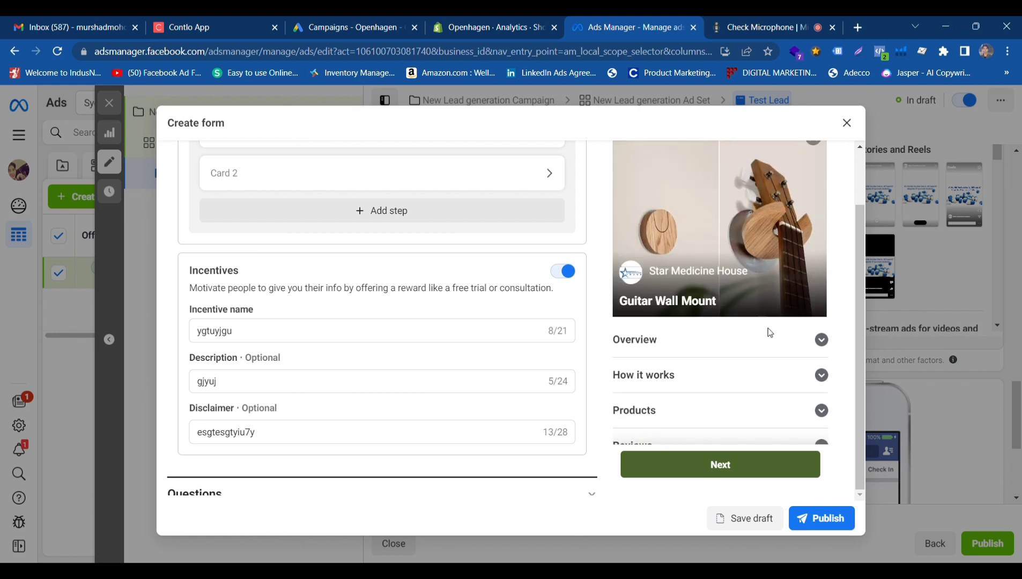
scroll(783, 300, up, 1)
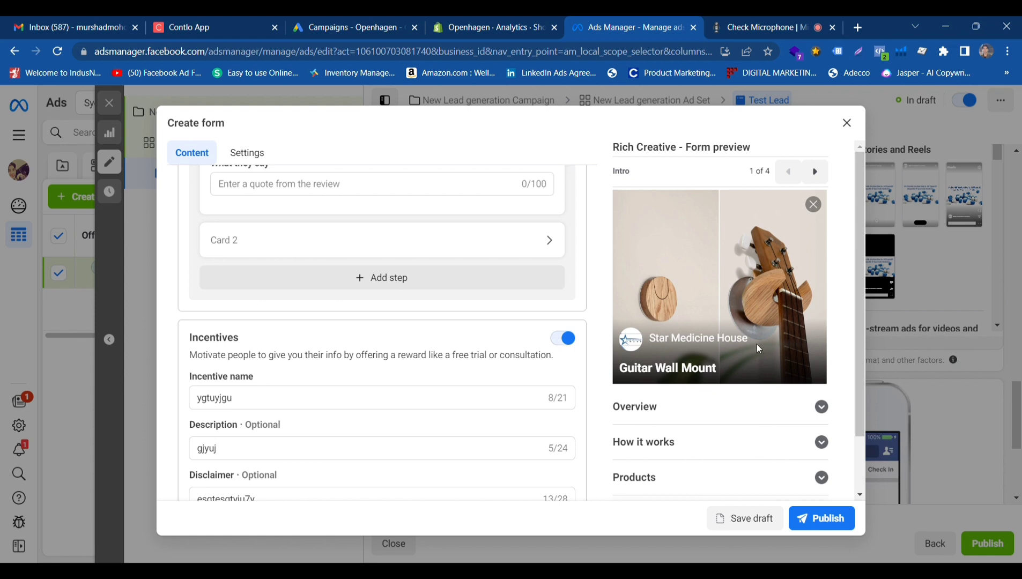
scroll(697, 434, down, 3)
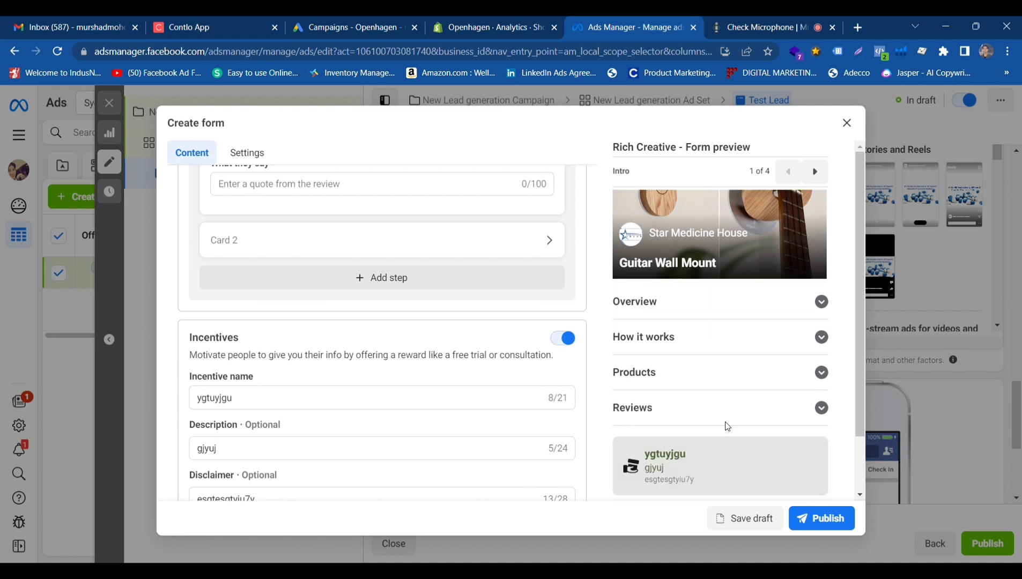
scroll(779, 332, up, 3)
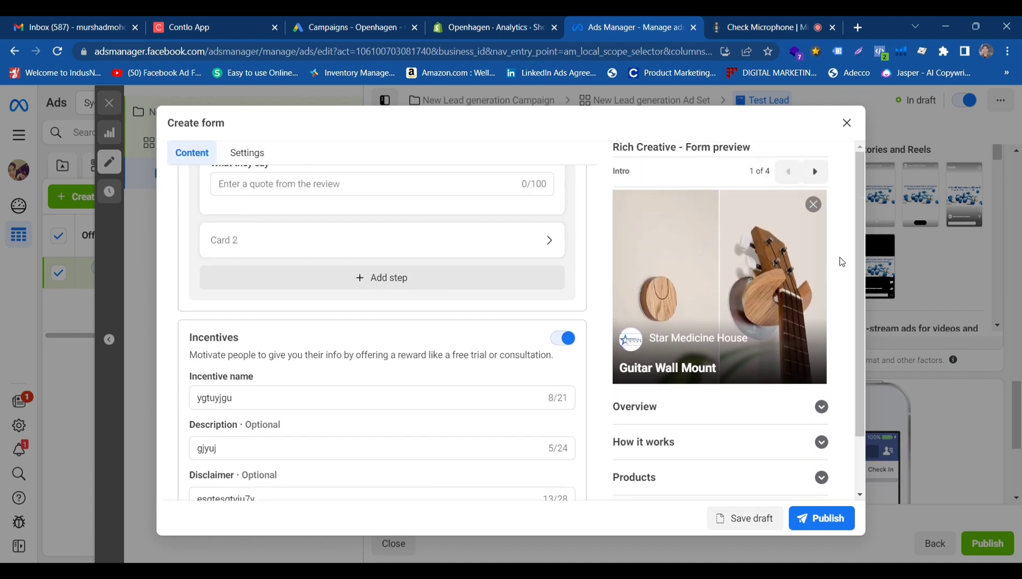
click(816, 172)
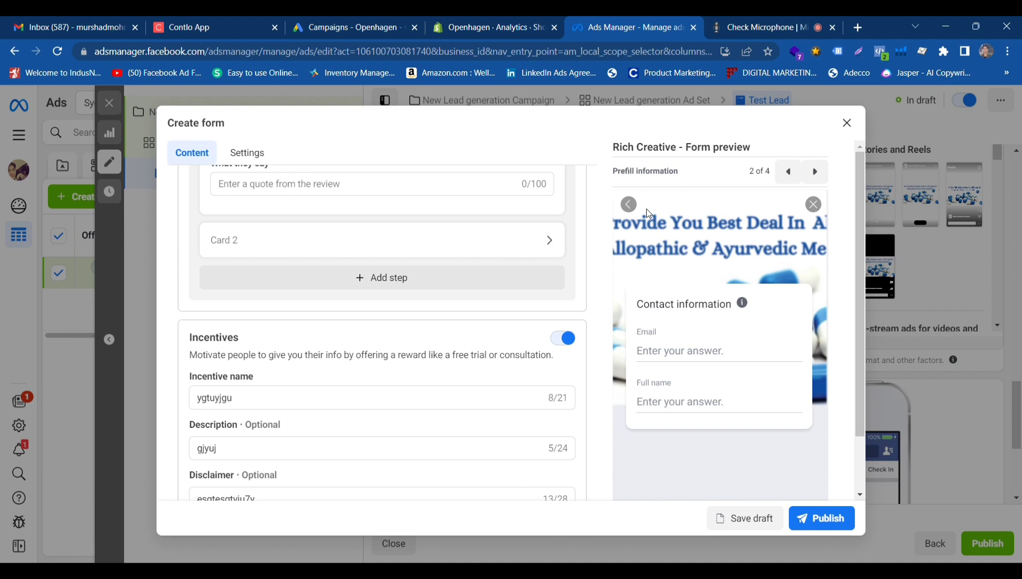
Expand the Questions section and add Phone number from the contact fields to the prefill questions.
scroll(762, 395, down, 2)
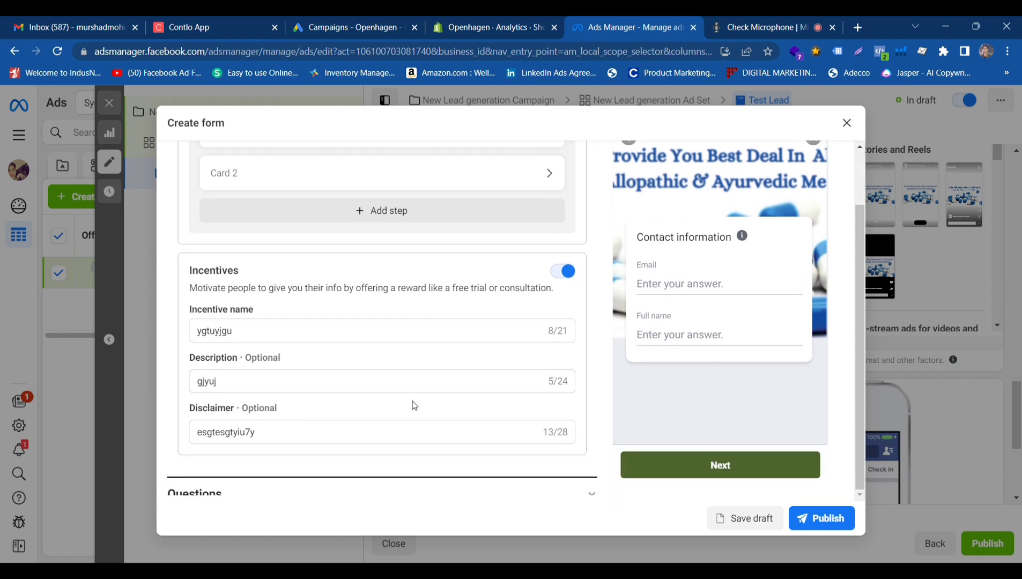
scroll(413, 406, down, 2)
click(539, 403)
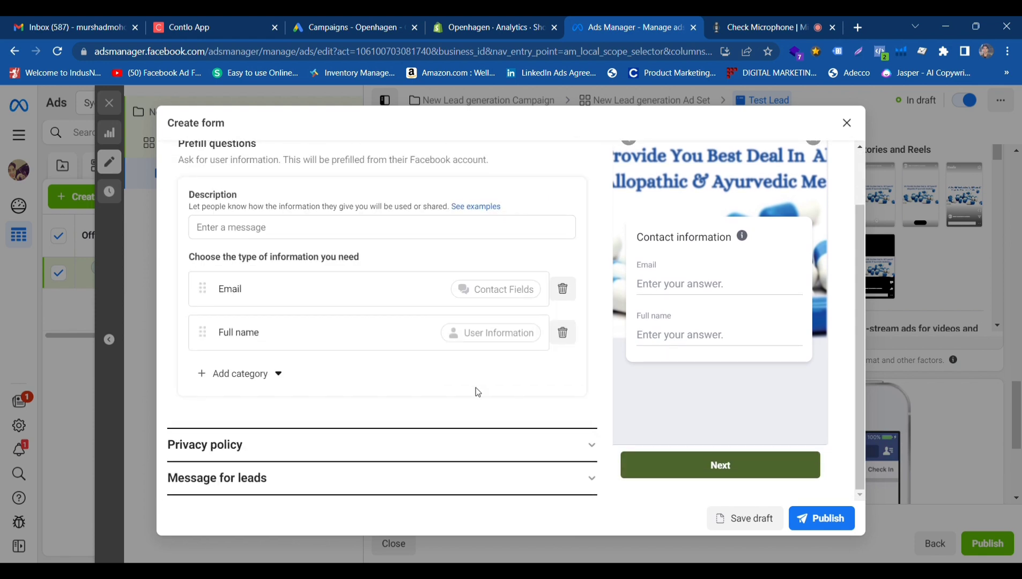
click(279, 373)
mouse_move(259, 429)
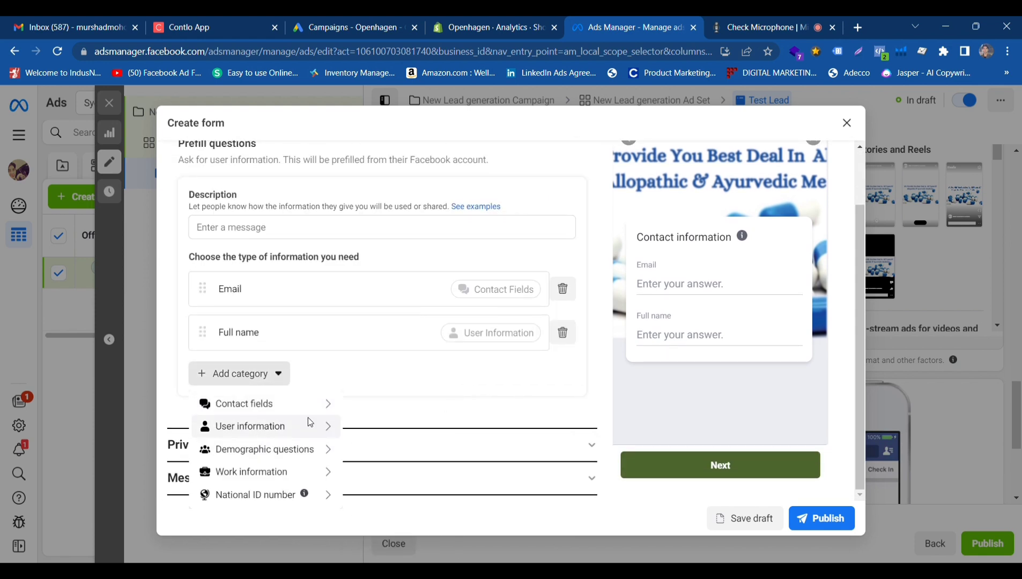
mouse_move(288, 400)
click(395, 423)
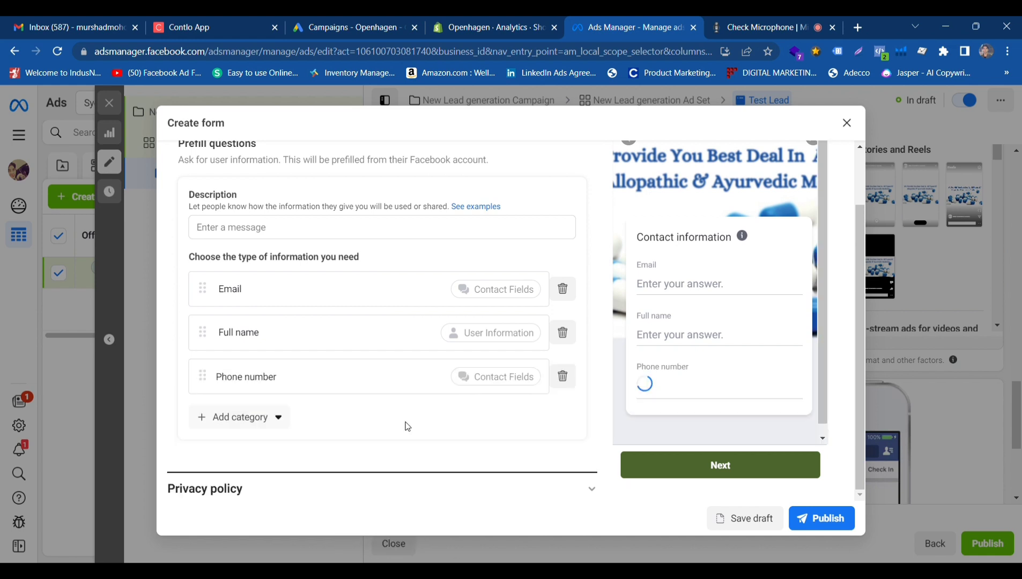
Check the contact information fields in the form preview and advance the preview to the Privacy policy page.
scroll(502, 392, down, 1)
scroll(819, 328, up, 2)
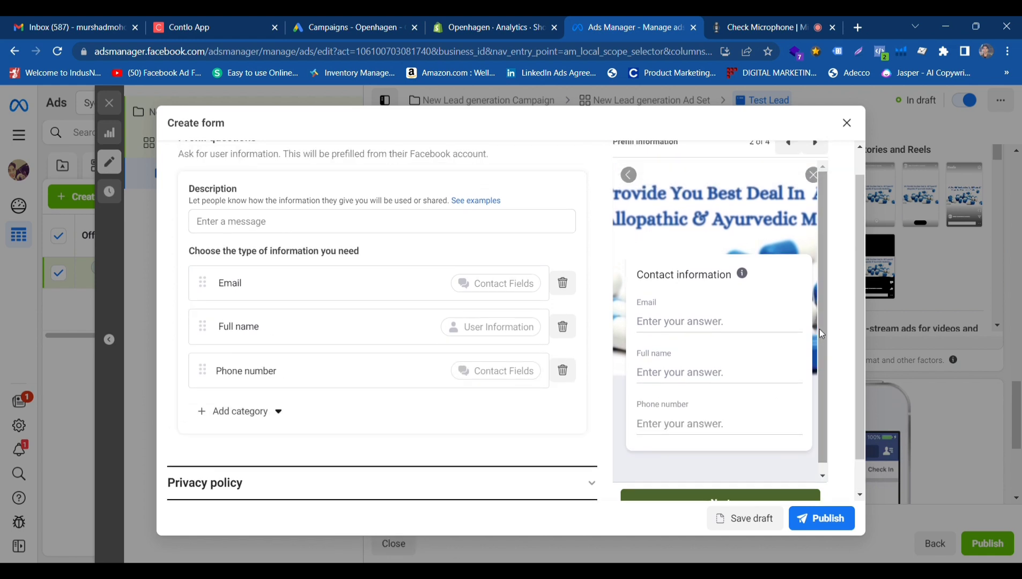
click(815, 169)
scroll(633, 423, down, 2)
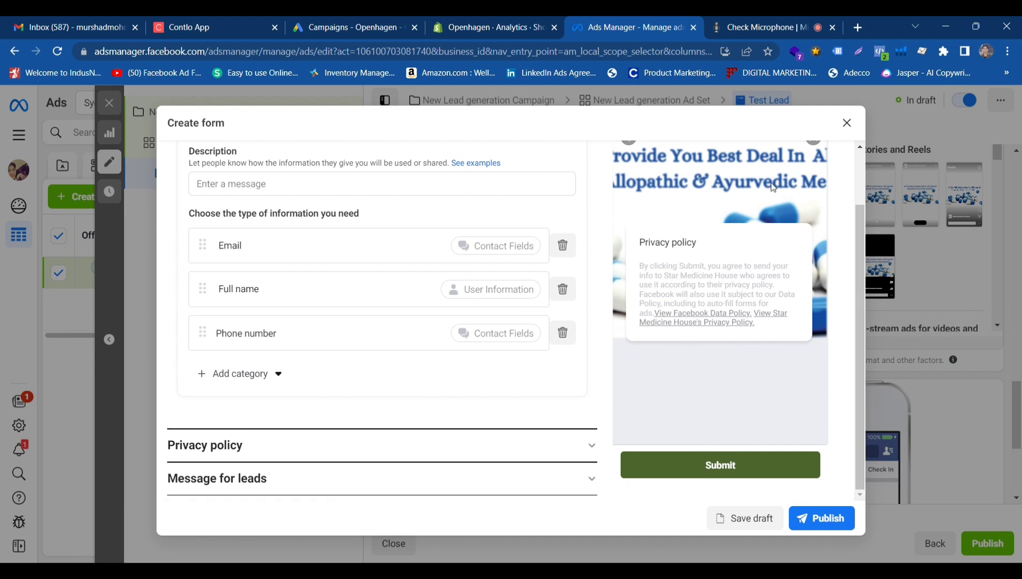
Advance the form preview to the Message for leads page and look over its thank-you message down to the website button.
scroll(773, 187, up, 2)
click(814, 171)
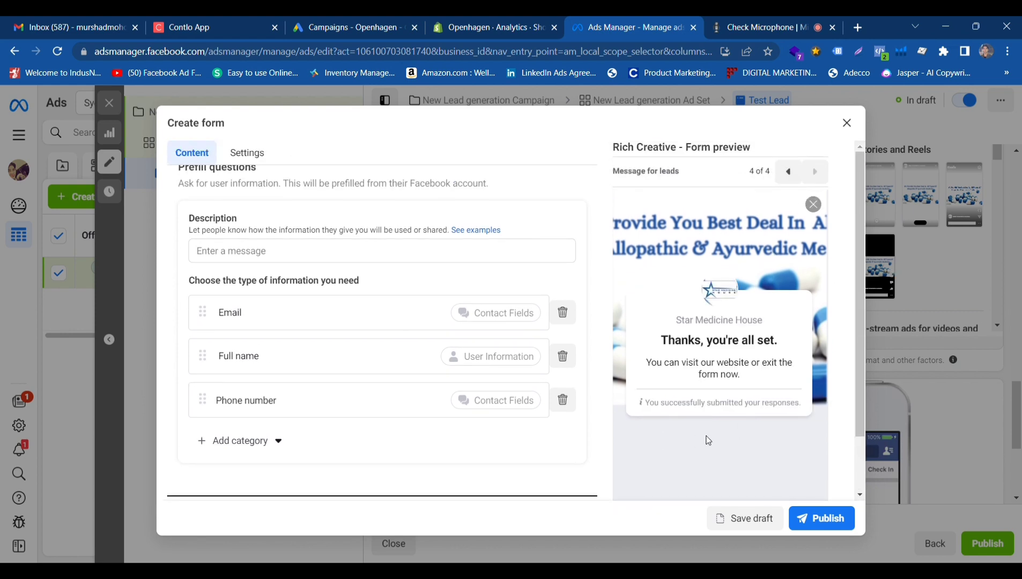
scroll(783, 411, down, 2)
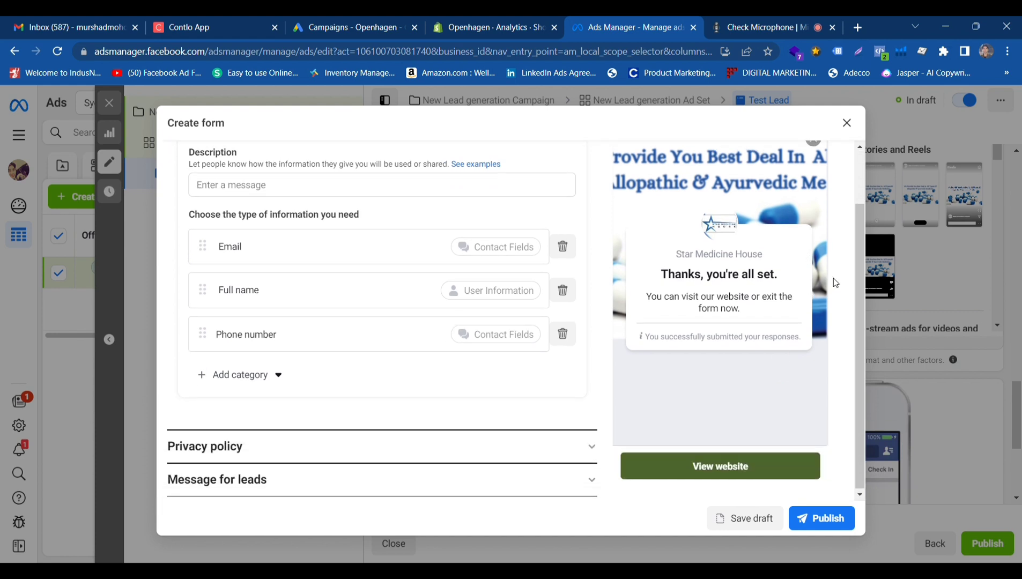
Return the form preview to the Intro page, look through its sections, and advance the preview to Prefill information.
scroll(831, 273, up, 2)
click(790, 173)
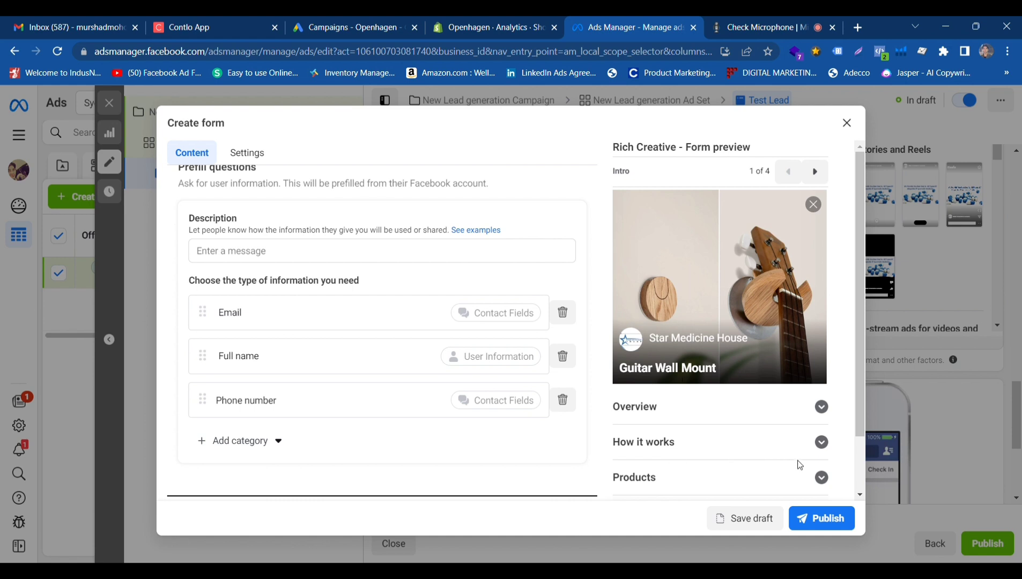
scroll(719, 277, down, 5)
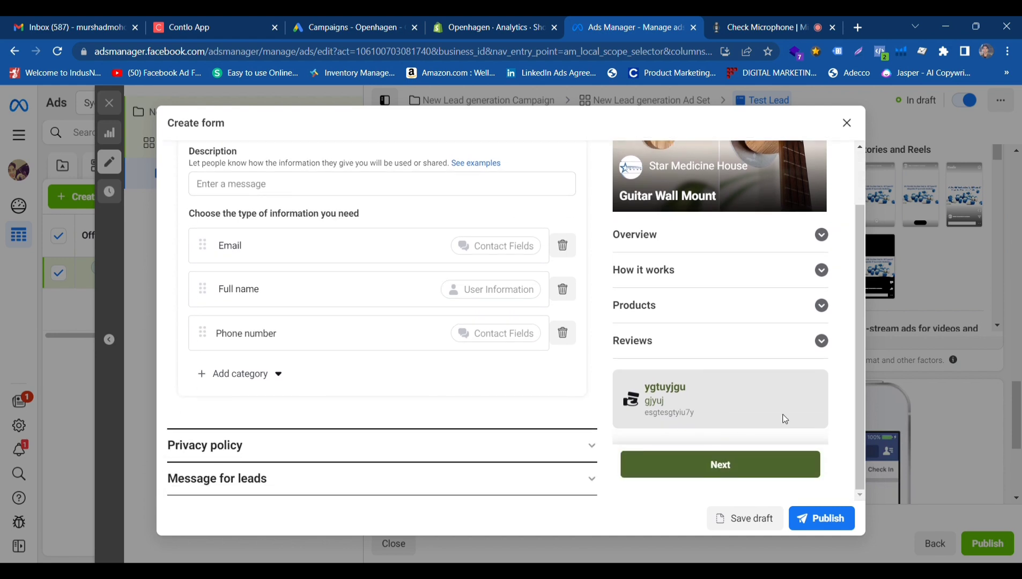
scroll(748, 361, up, 5)
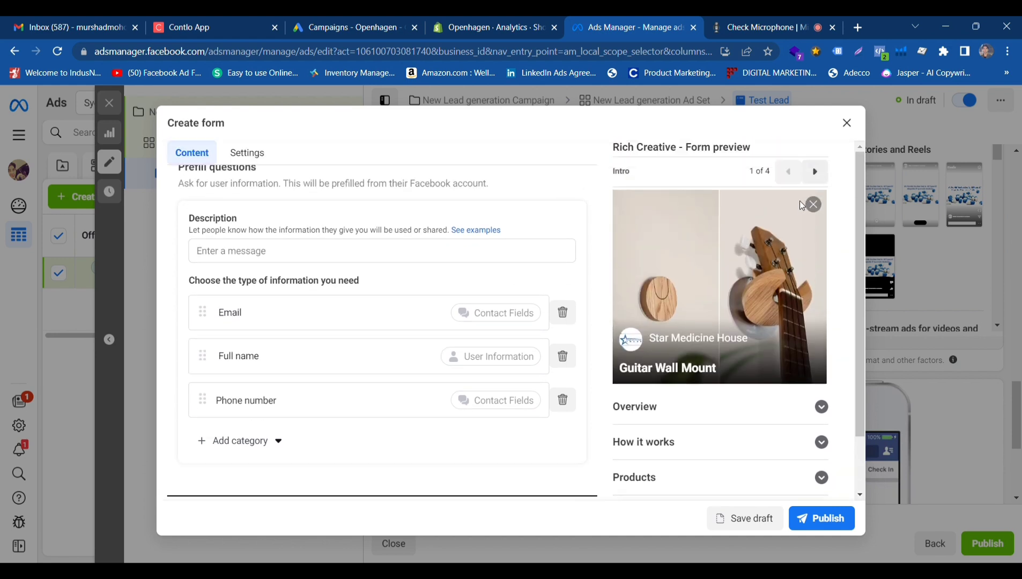
click(819, 172)
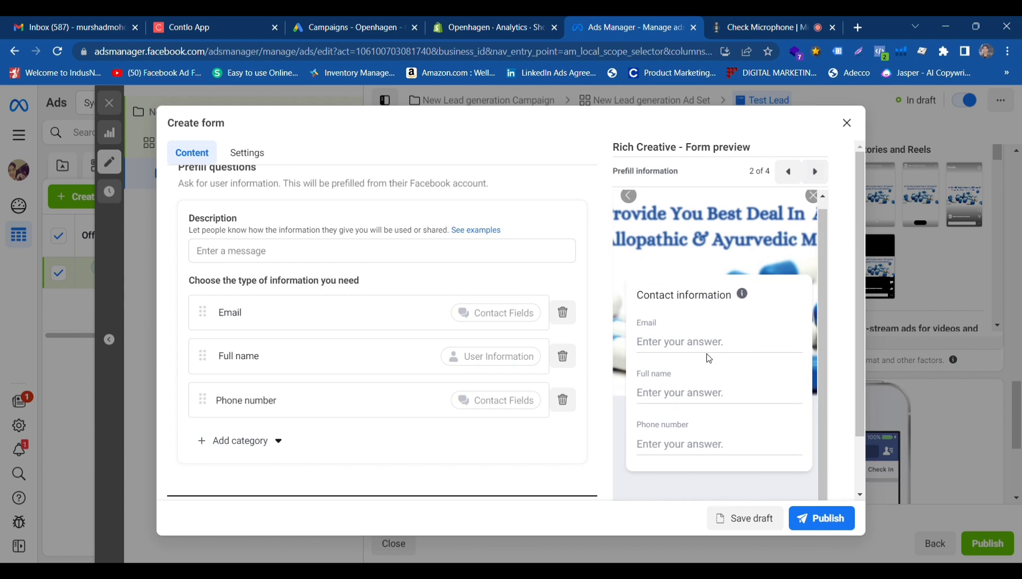